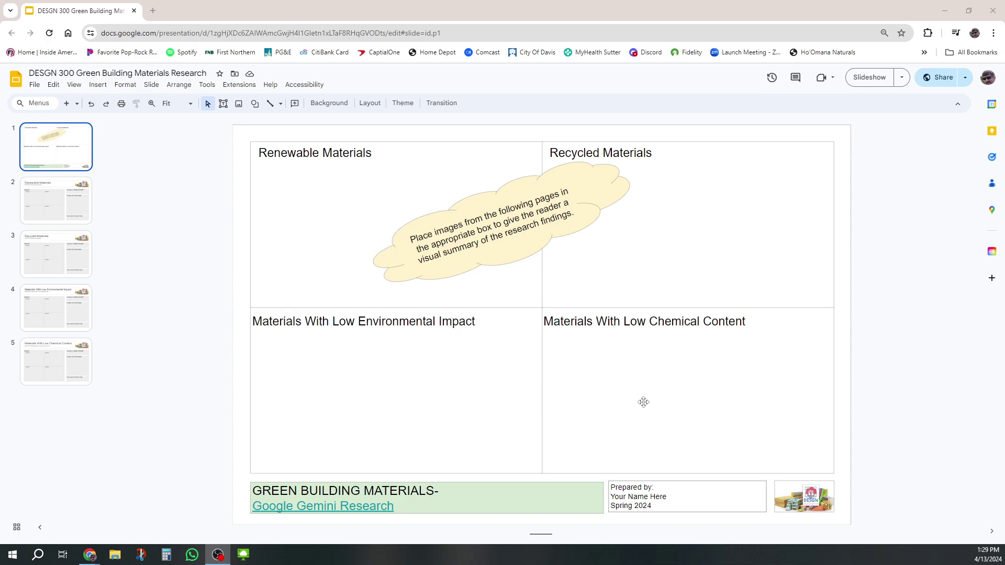
# Preview slides 2–5, then delete the instruction cloud callout from the title slide.
pyautogui.click(496, 262)
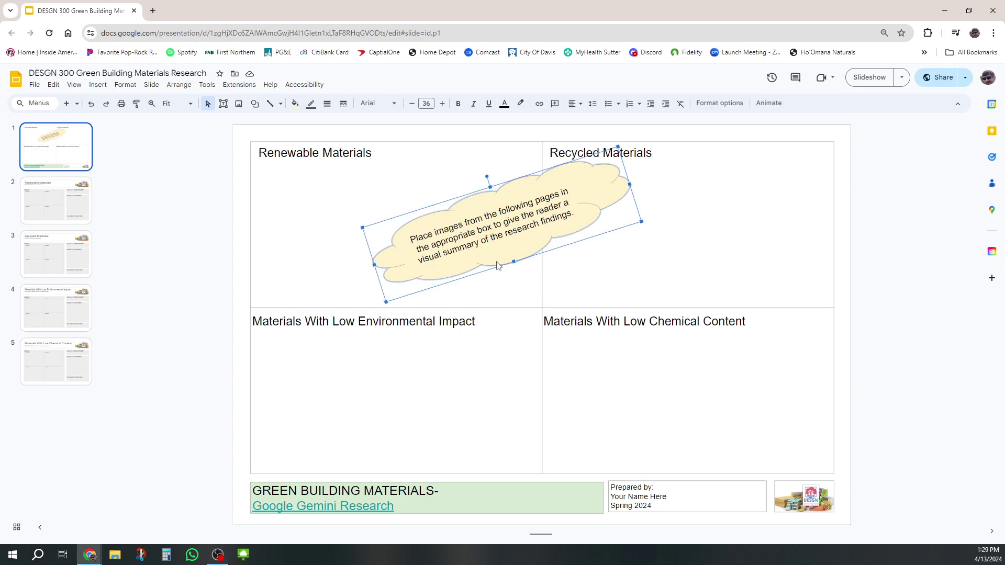
pyautogui.click(55, 216)
pyautogui.click(67, 263)
pyautogui.click(78, 310)
pyautogui.click(80, 359)
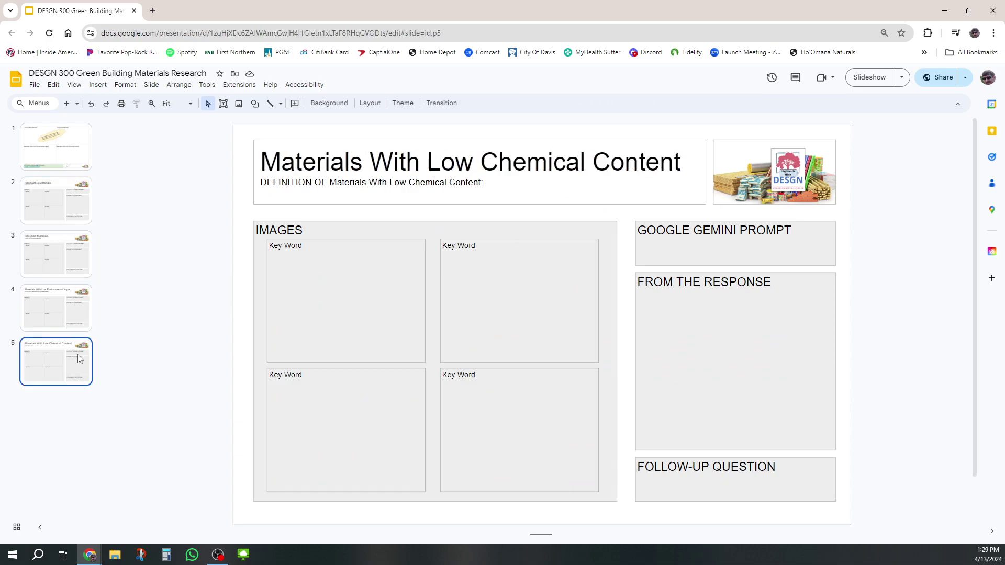
pyautogui.click(84, 164)
pyautogui.click(520, 250)
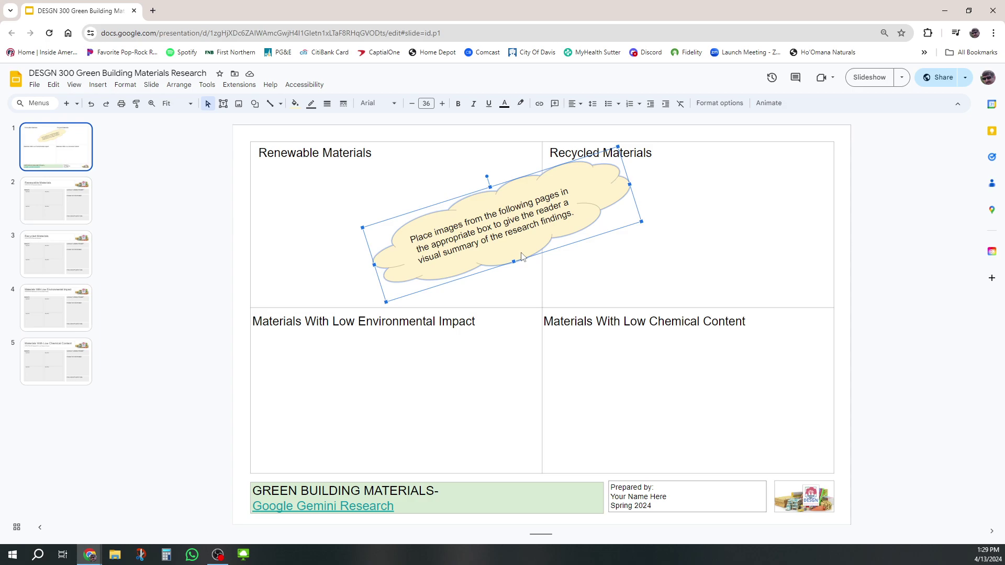
pyautogui.press('Delete')
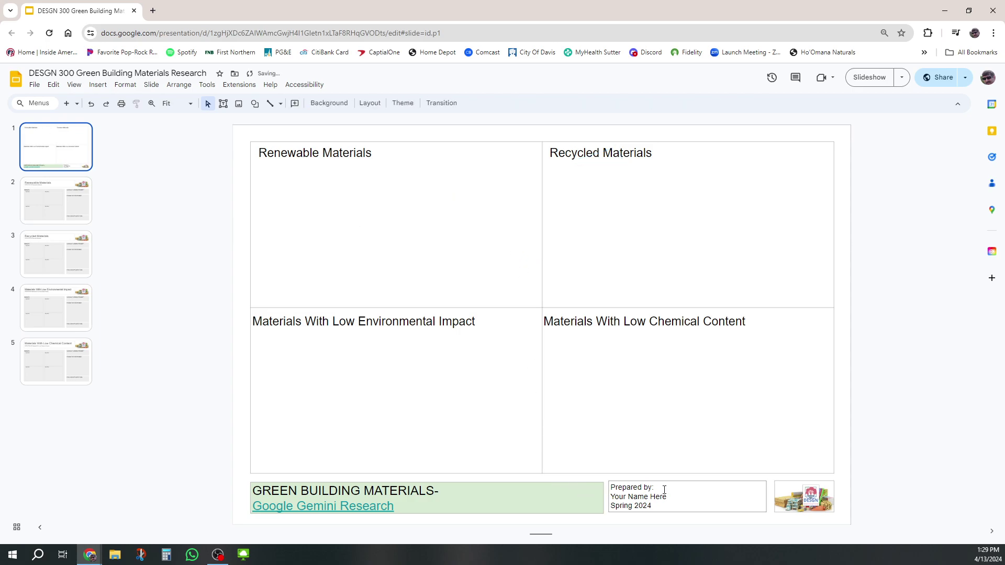
# Select the 'Your Name Here' placeholder in the Prepared by box and recheck slides 2 and 1.
pyautogui.click(663, 489)
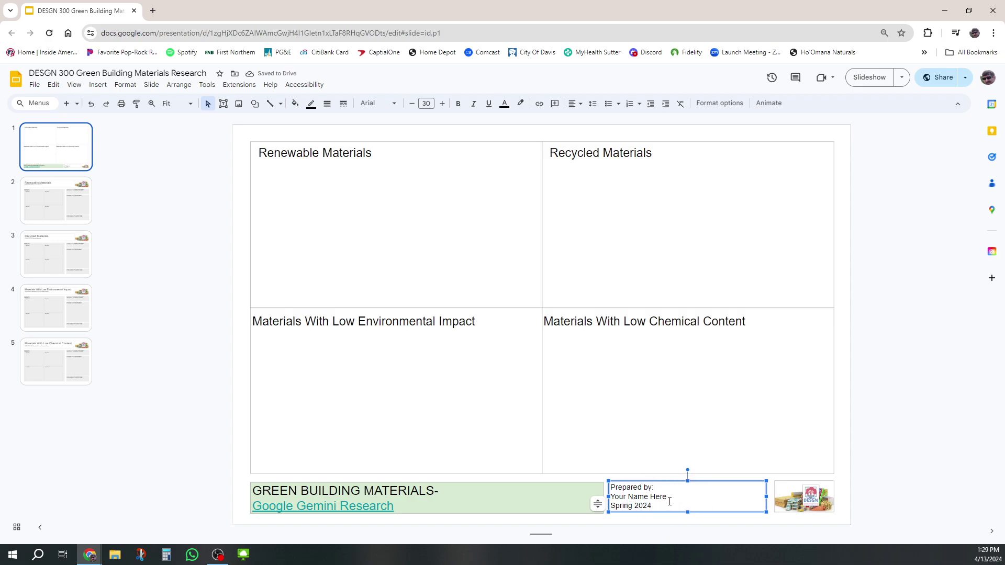
pyautogui.moveTo(668, 498); pyautogui.dragTo(612, 502)
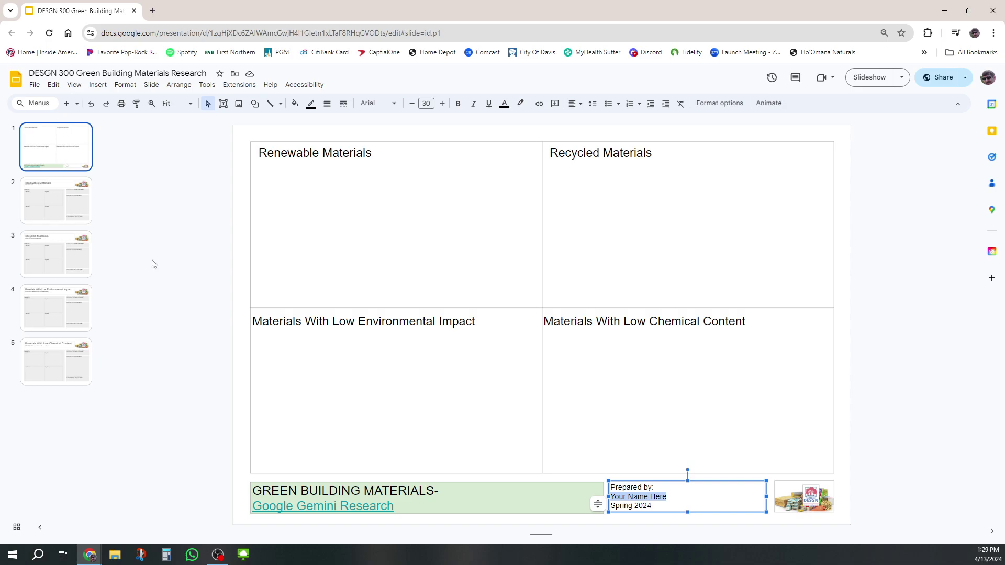
pyautogui.click(52, 209)
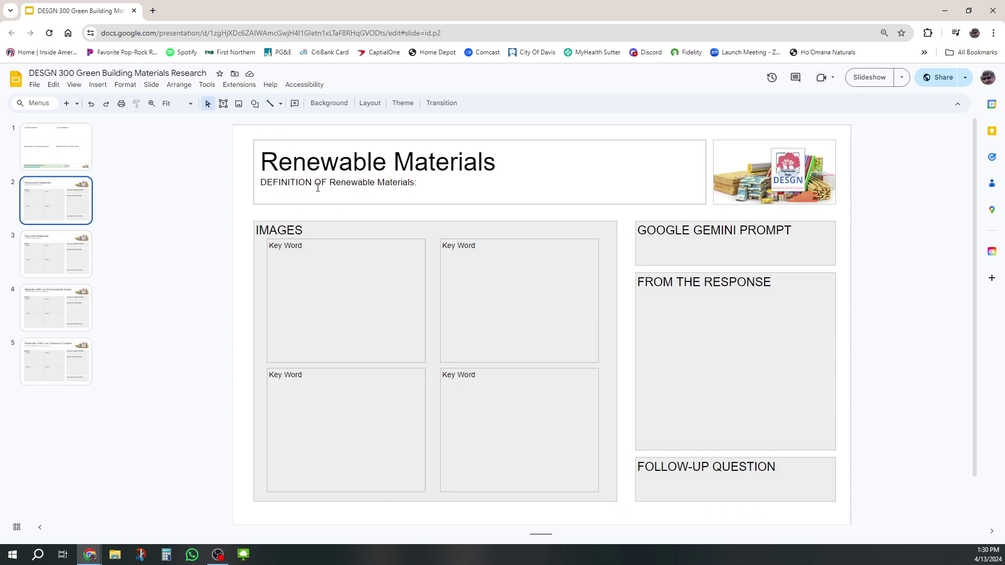
pyautogui.click(80, 153)
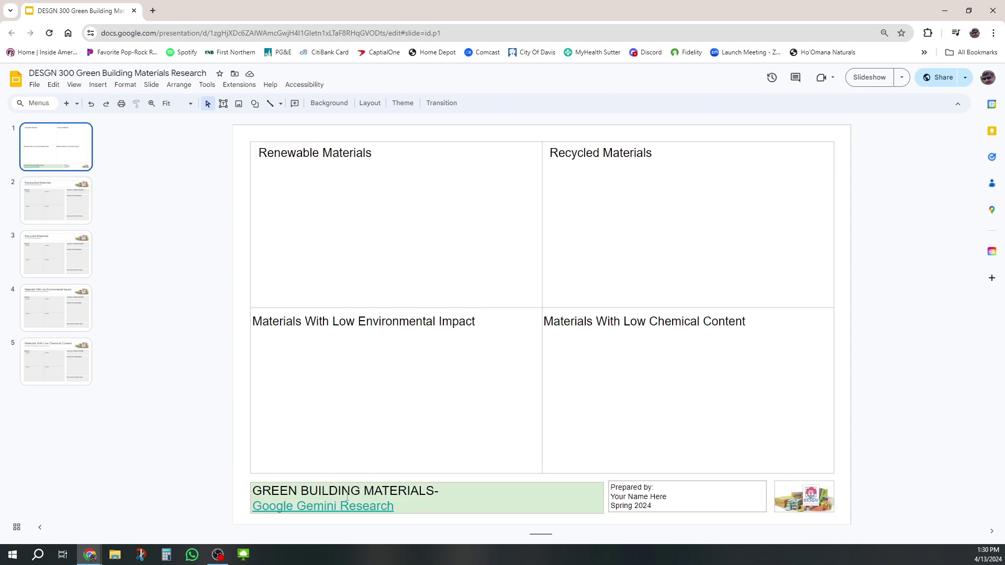
# Snap Slides to the right half, open slide 2, and copy the Docs definition paragraph.
pyautogui.click(969, 10)
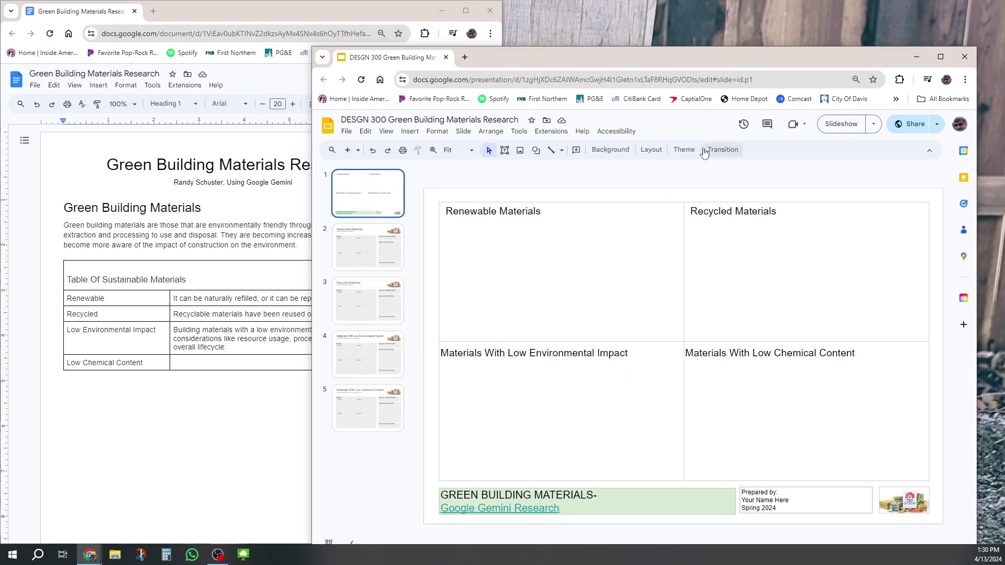
pyautogui.press('super+Right')
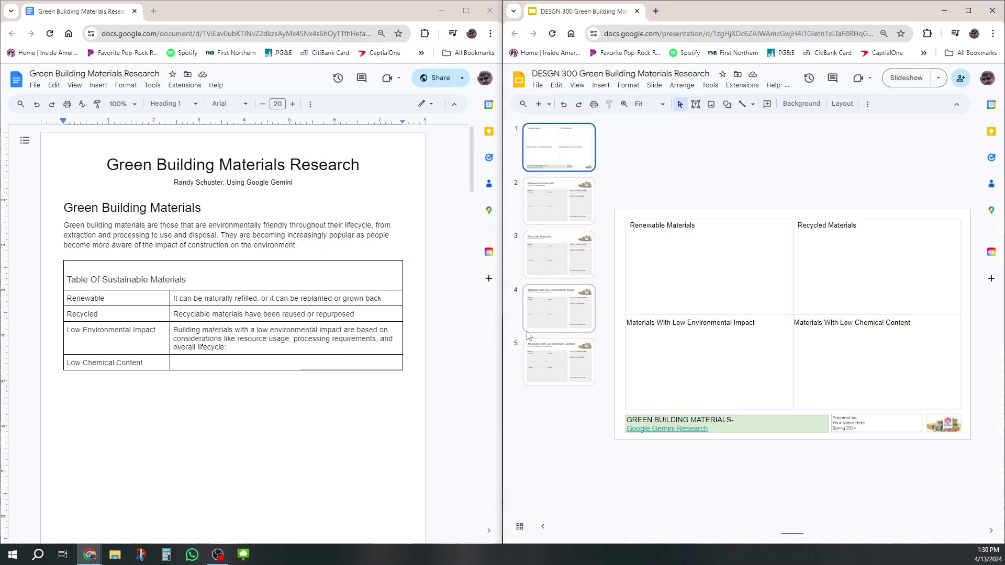
pyautogui.click(570, 206)
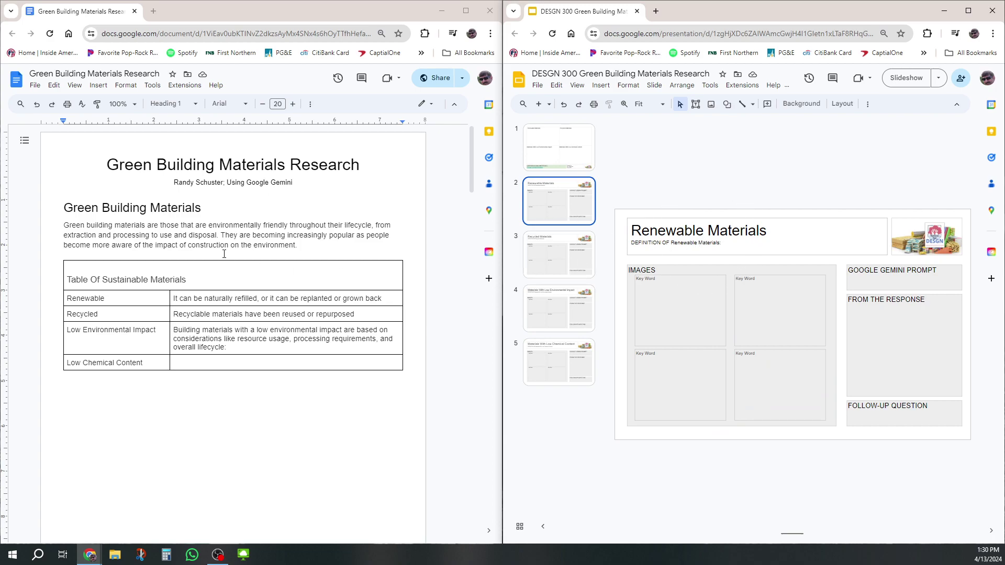
pyautogui.scroll(-9, 187, 278)
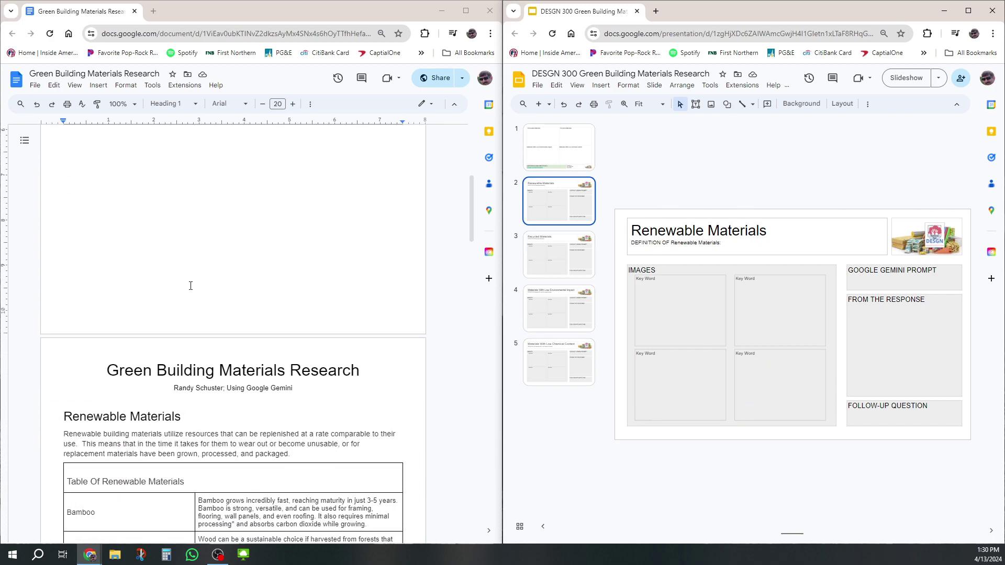
pyautogui.scroll(-1, 190, 286)
pyautogui.moveTo(64, 259); pyautogui.dragTo(304, 278)
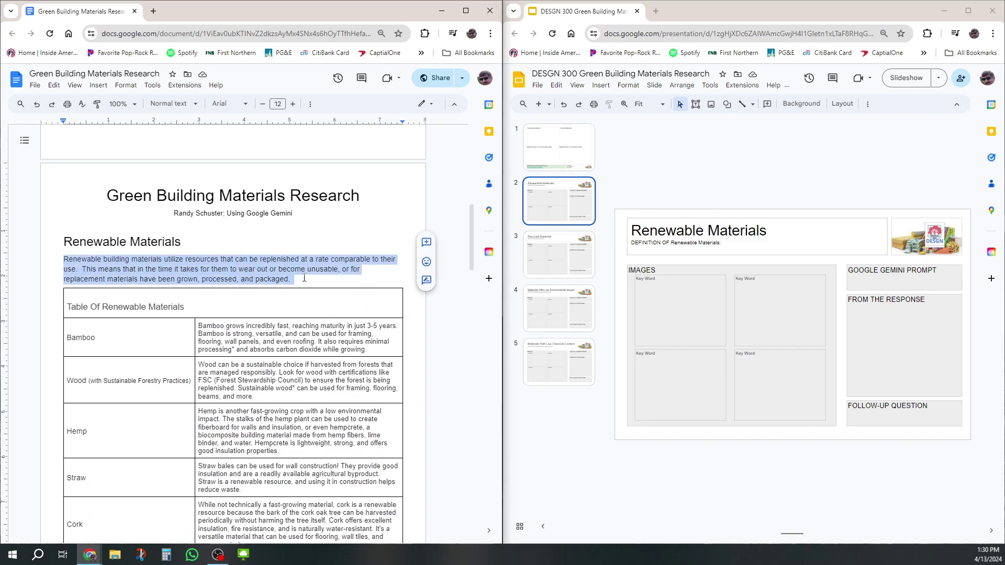
pyautogui.rightClick(180, 273)
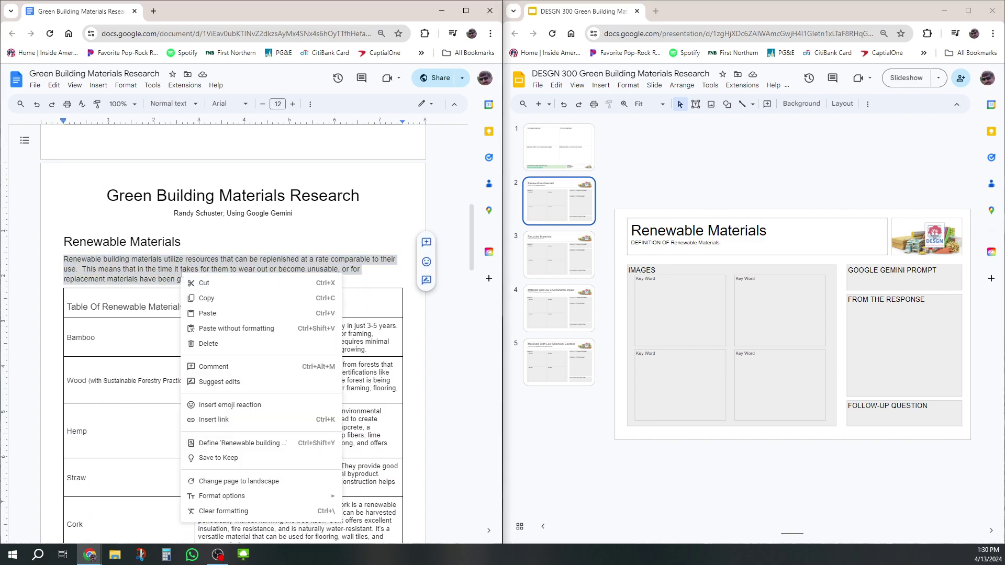
pyautogui.click(209, 299)
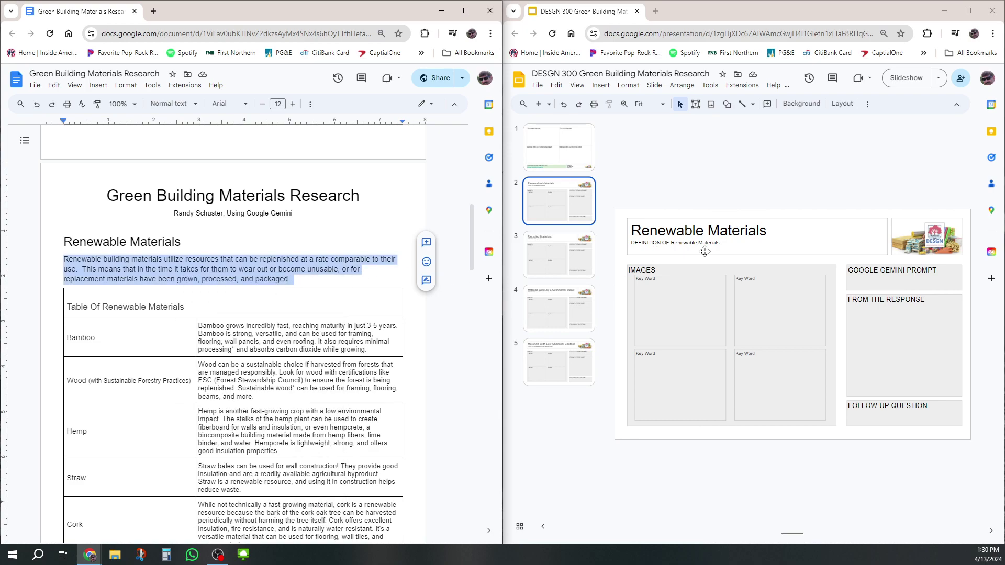
# Paste the definition as plain text after 'Materials:' in the title box and enlarge the box.
pyautogui.click(727, 243)
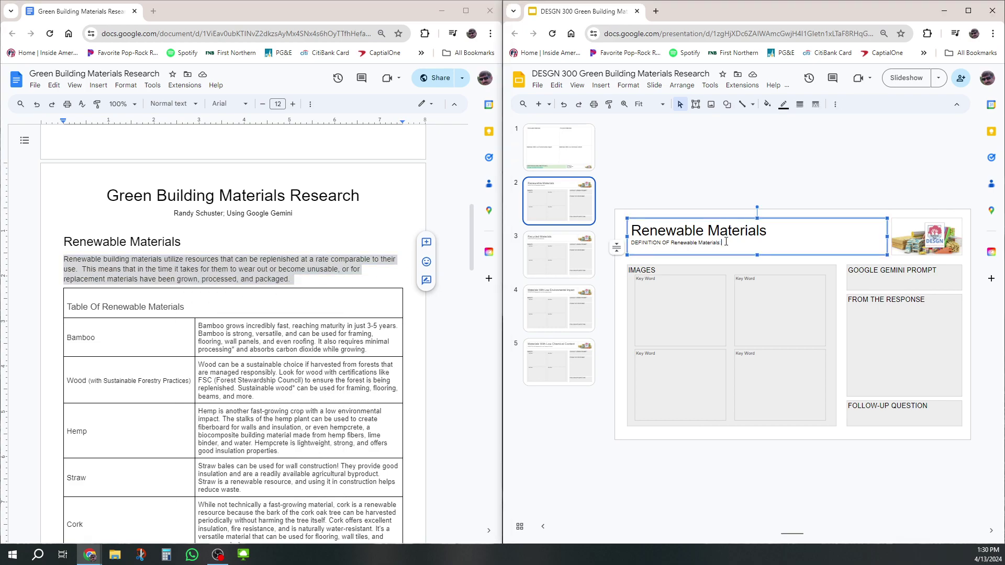
pyautogui.rightClick(733, 244)
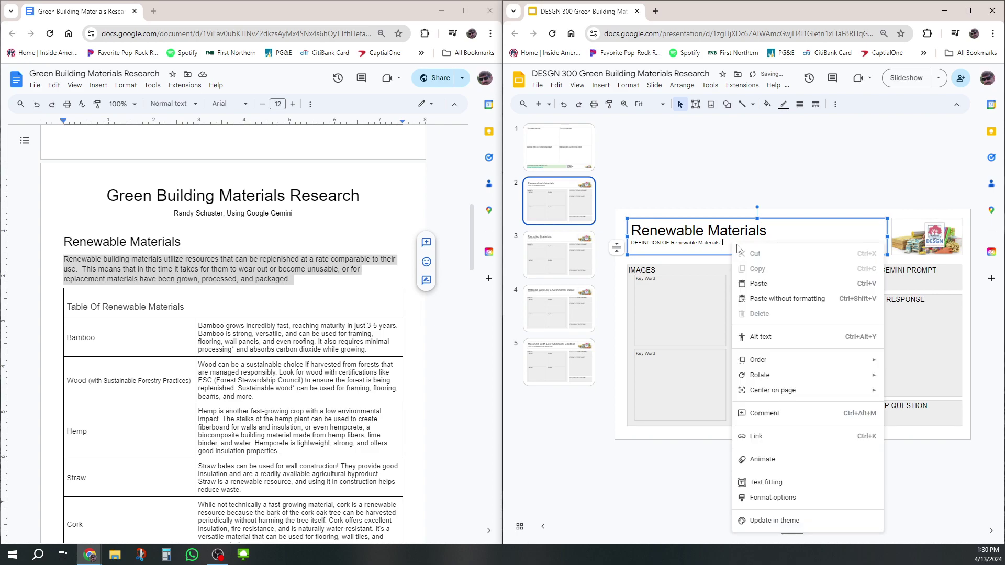
pyautogui.click(744, 302)
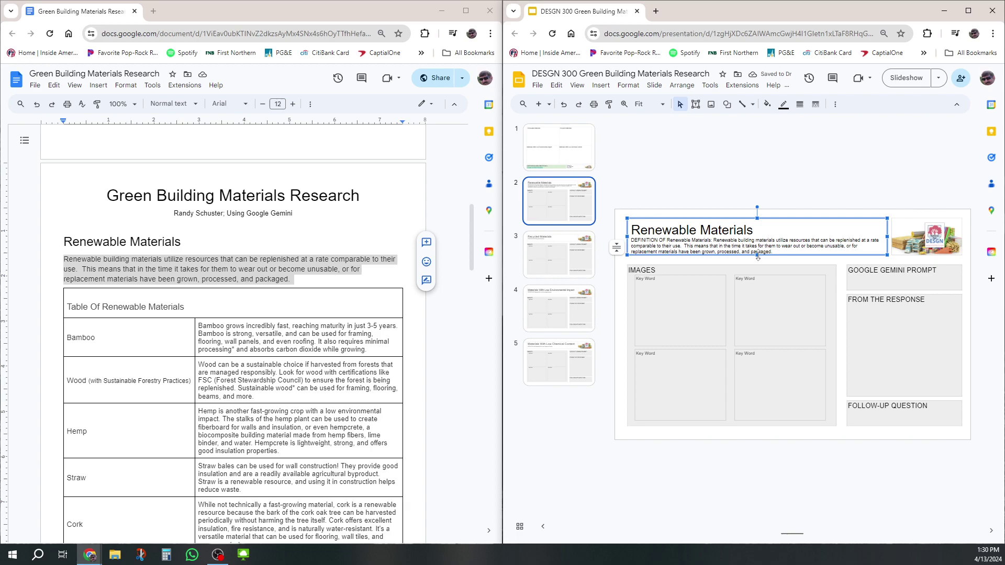
pyautogui.moveTo(758, 256); pyautogui.dragTo(761, 258)
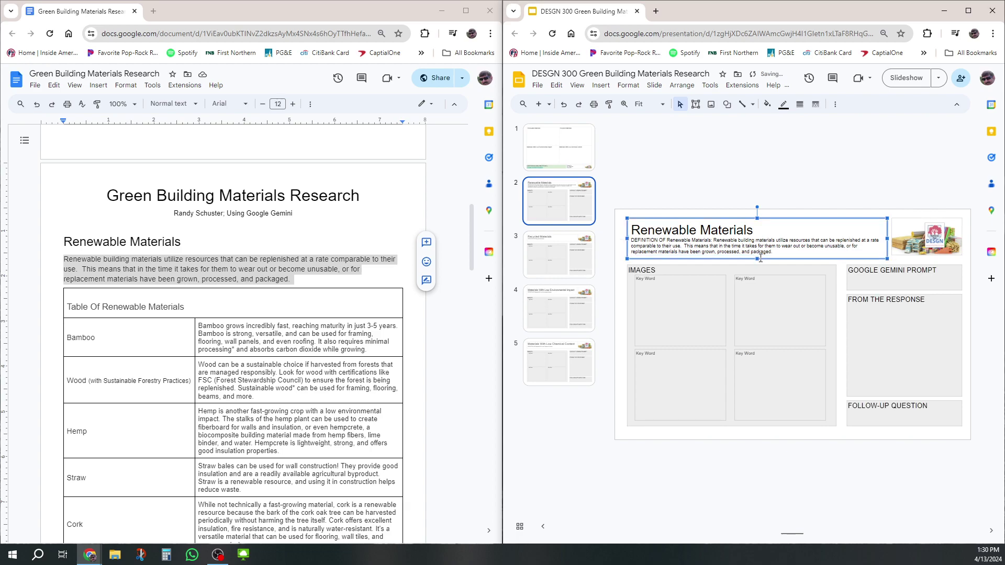
pyautogui.click(669, 240)
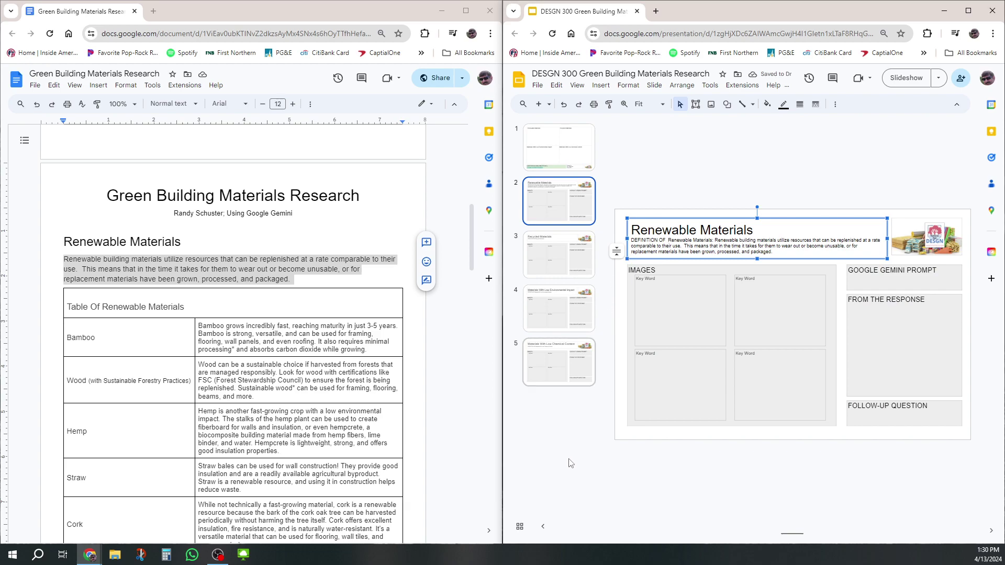
pyautogui.click(618, 484)
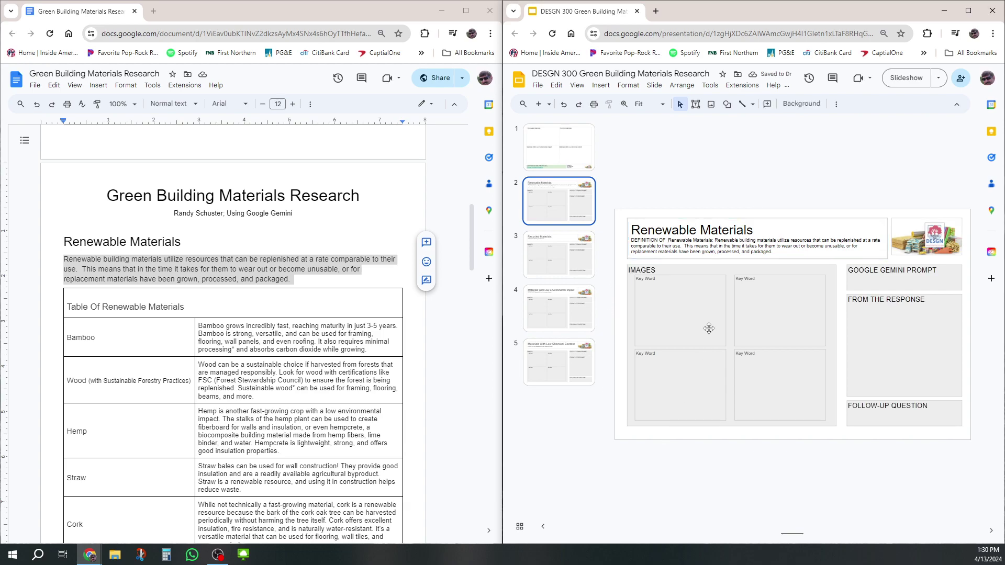
# Paste the Docs heading 'Renewable Materials' as plain text into the Google Gemini Prompt box.
pyautogui.click(682, 245)
pyautogui.click(140, 238)
pyautogui.moveTo(183, 242); pyautogui.dragTo(58, 241)
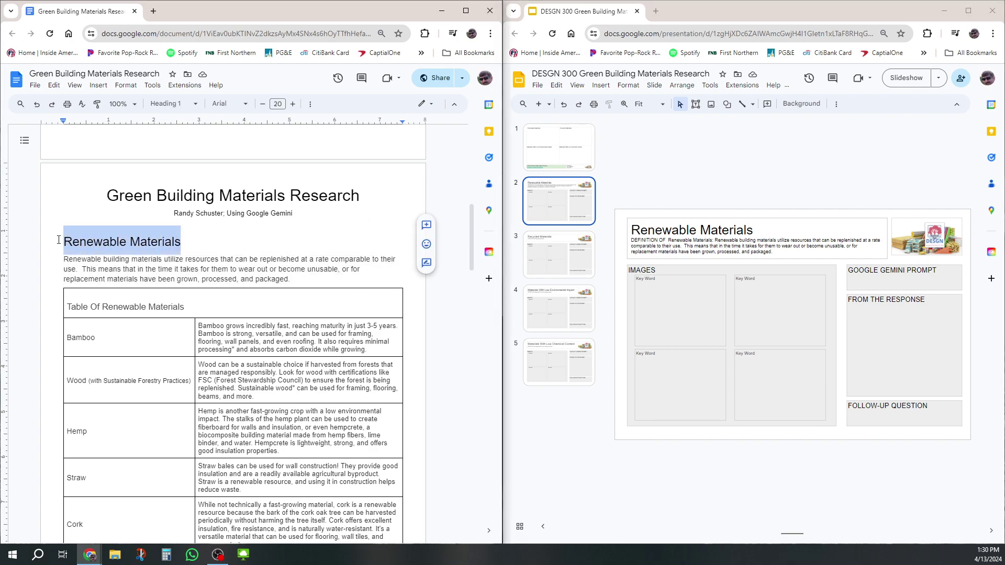
pyautogui.click(858, 283)
pyautogui.rightClick(868, 283)
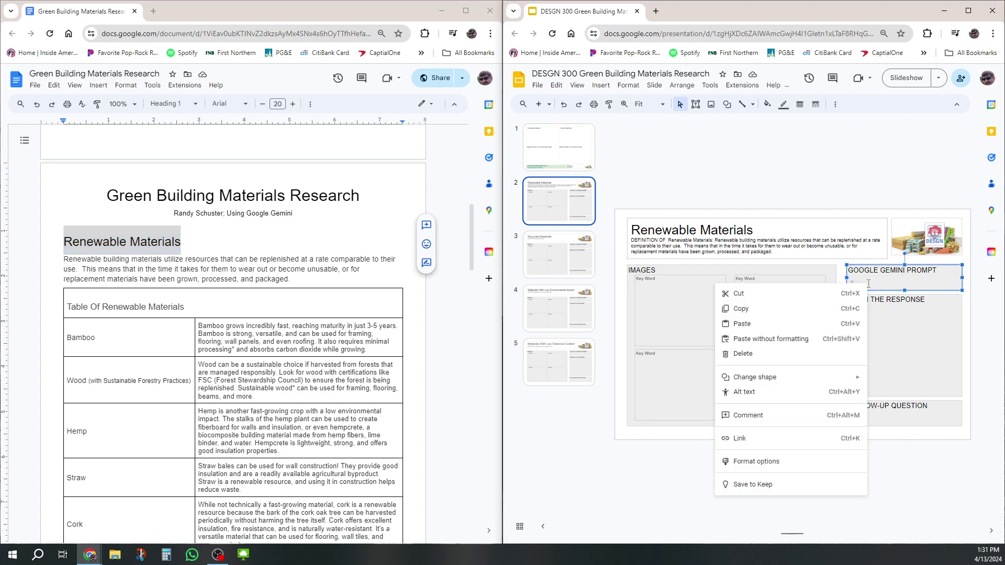
pyautogui.click(776, 340)
# Enlarge the 'Renewable Materials' prompt text step by step to 56 pt.
pyautogui.moveTo(914, 283); pyautogui.dragTo(845, 283)
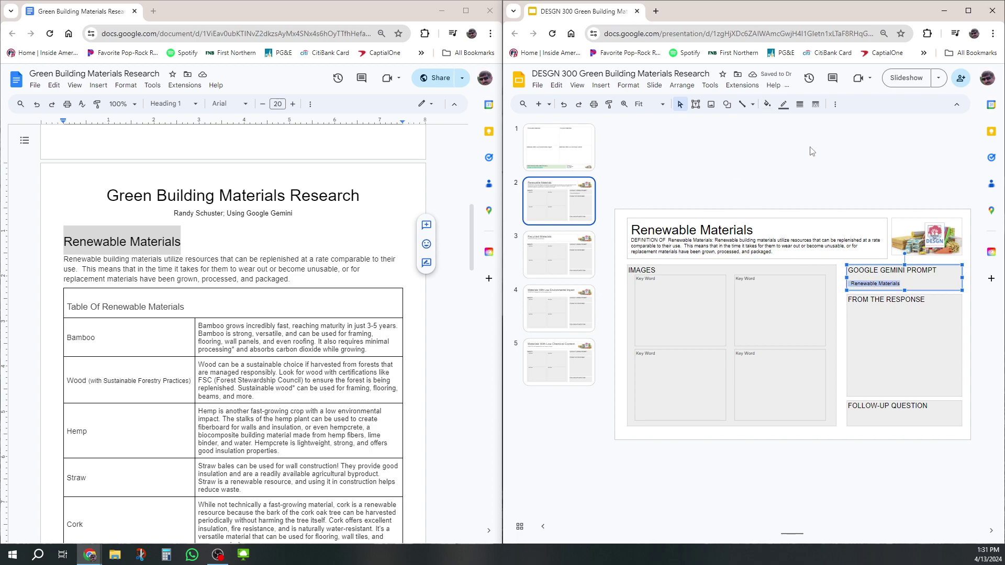
pyautogui.click(835, 108)
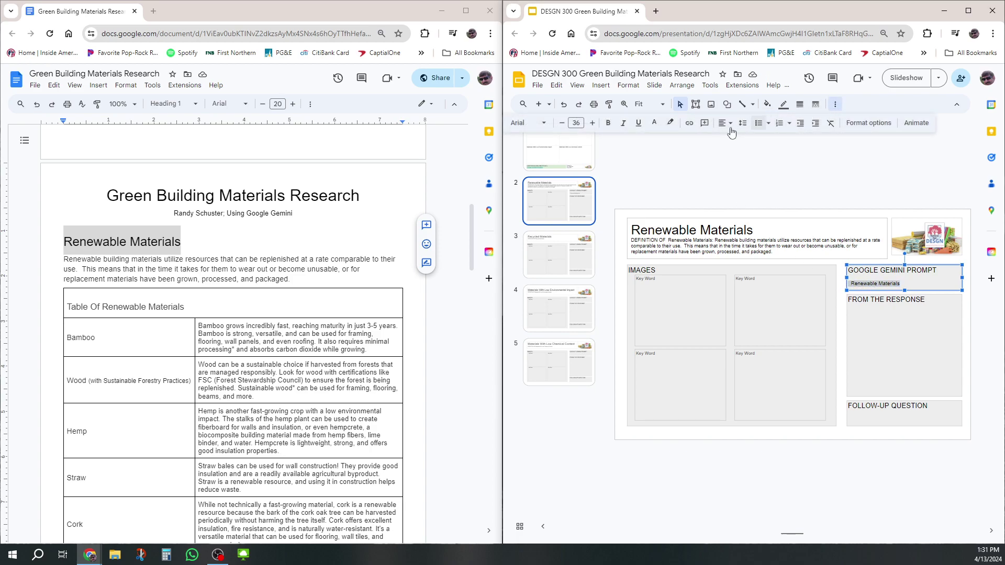
pyautogui.click(591, 124)
pyautogui.click(592, 124)
pyautogui.click(592, 123)
pyautogui.click(592, 124)
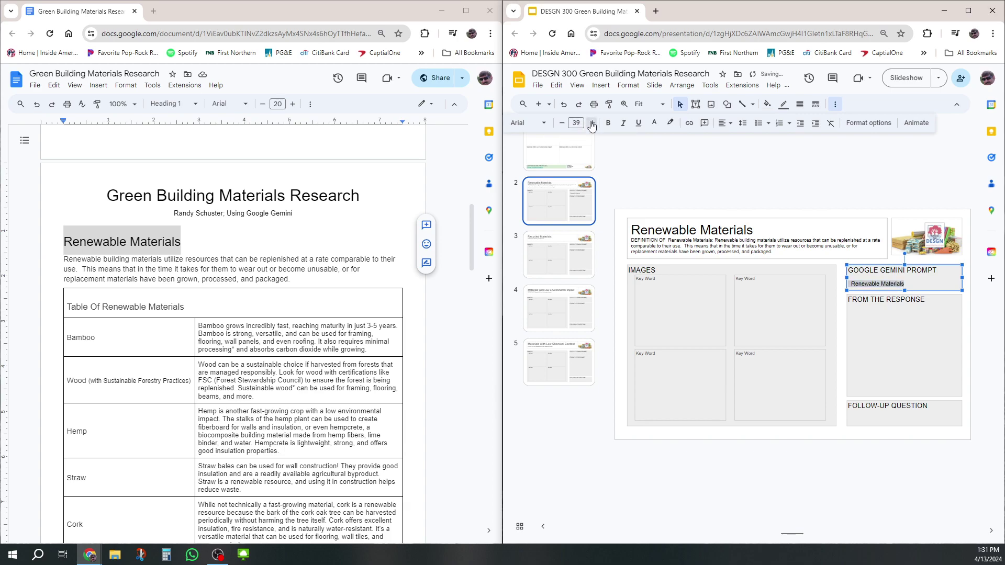
pyautogui.click(592, 124)
pyautogui.click(592, 124)
pyautogui.click(592, 124)
pyautogui.click(592, 124)
pyautogui.click(591, 124)
pyautogui.click(591, 123)
pyautogui.click(592, 124)
pyautogui.click(591, 123)
pyautogui.click(591, 123)
pyautogui.click(592, 124)
pyautogui.click(591, 124)
pyautogui.click(592, 124)
pyautogui.click(592, 124)
pyautogui.click(592, 123)
pyautogui.click(591, 123)
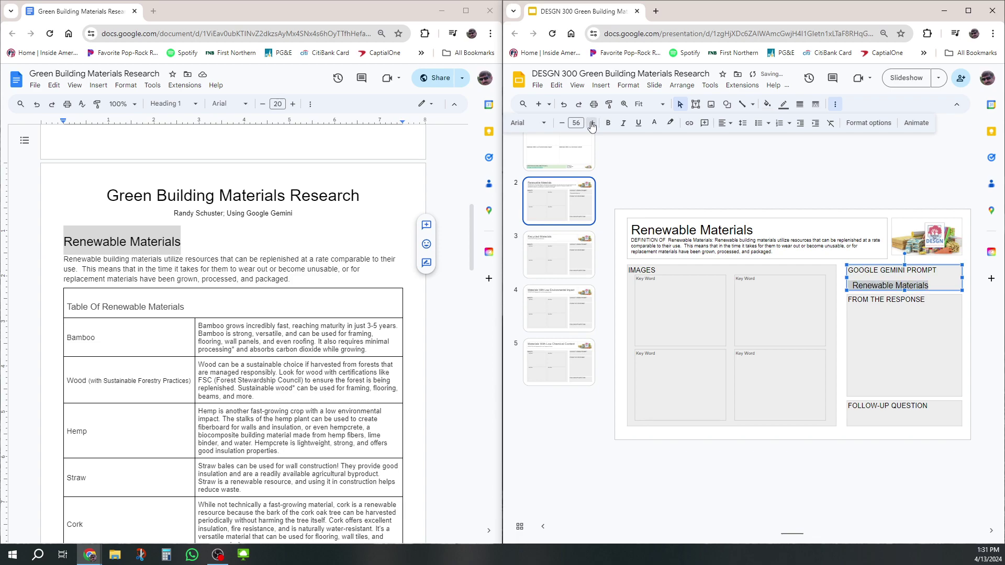
pyautogui.click(591, 124)
pyautogui.click(591, 124)
pyautogui.click(591, 124)
pyautogui.click(592, 124)
# On the Materials With Low Chemical Content slide, paste 'Renewable Materials' into the prompt box.
pyautogui.click(540, 448)
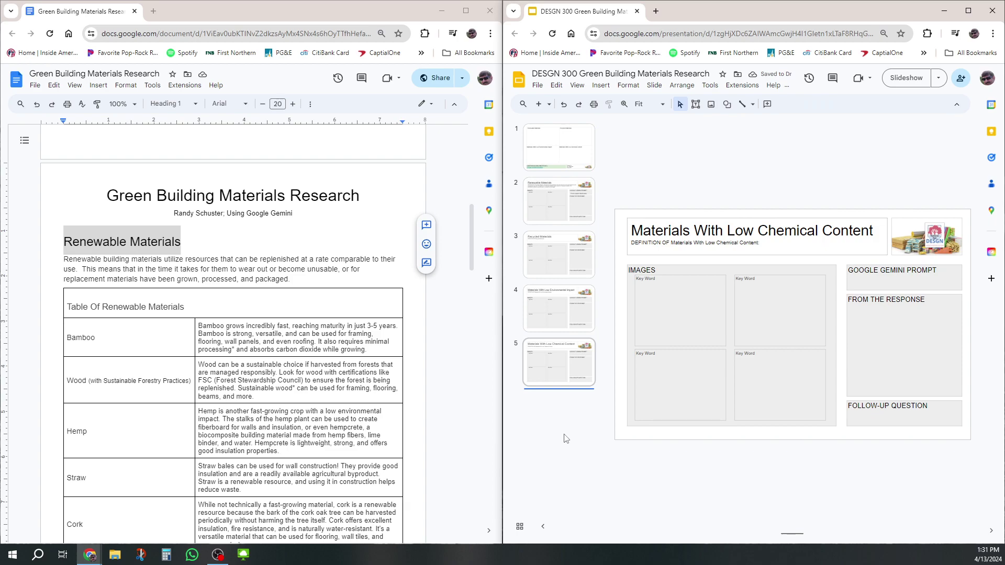
pyautogui.rightClick(875, 285)
pyautogui.click(900, 310)
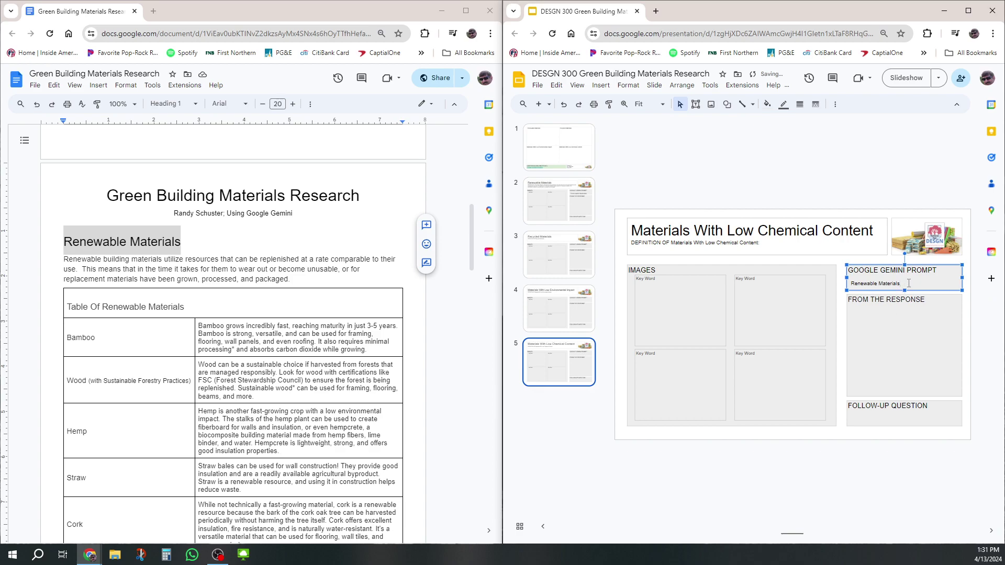
pyautogui.moveTo(909, 284); pyautogui.dragTo(850, 286)
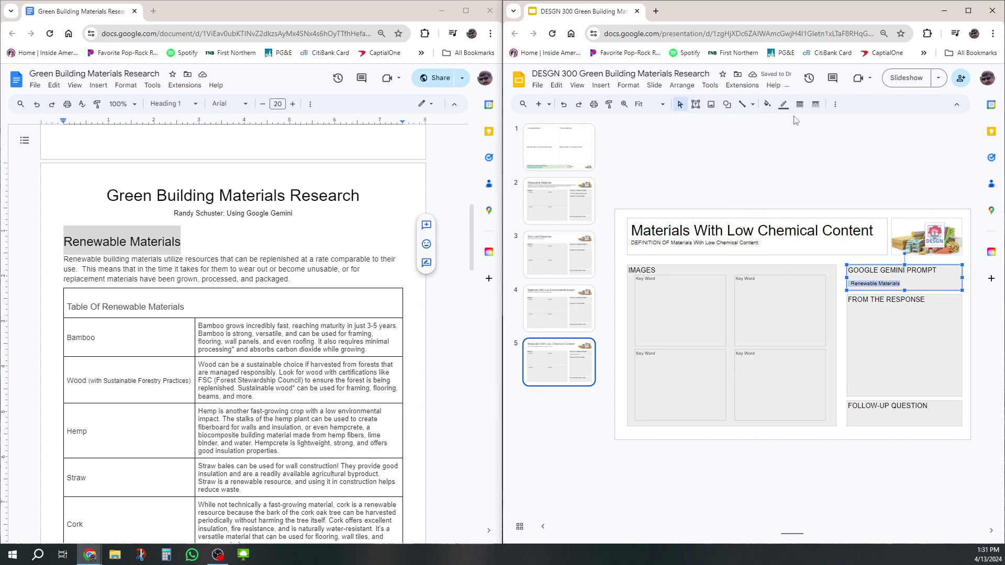
# Set the prompt text to 48 pt and delete the blank line above it.
pyautogui.click(835, 104)
pyautogui.click(581, 123)
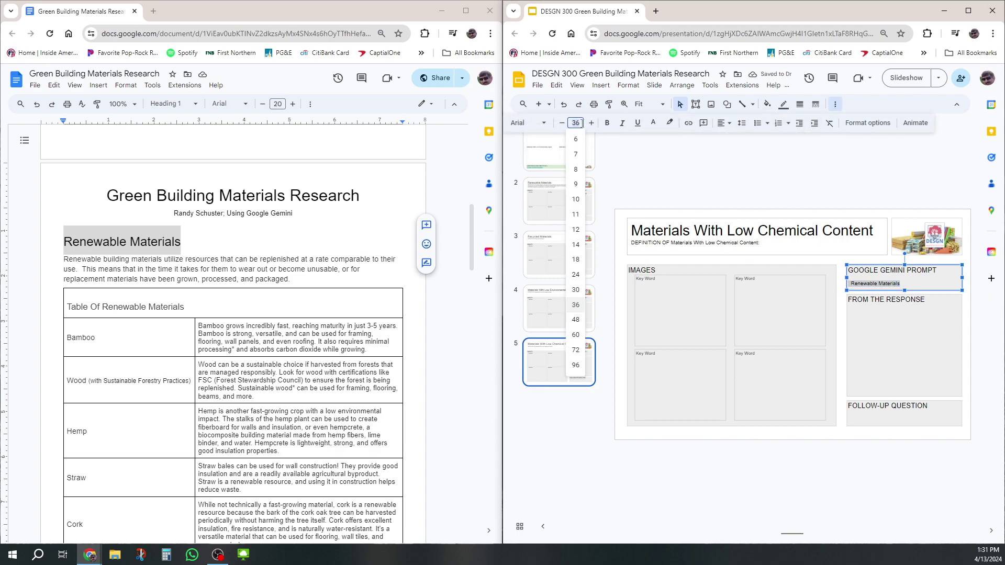
pyautogui.click(576, 319)
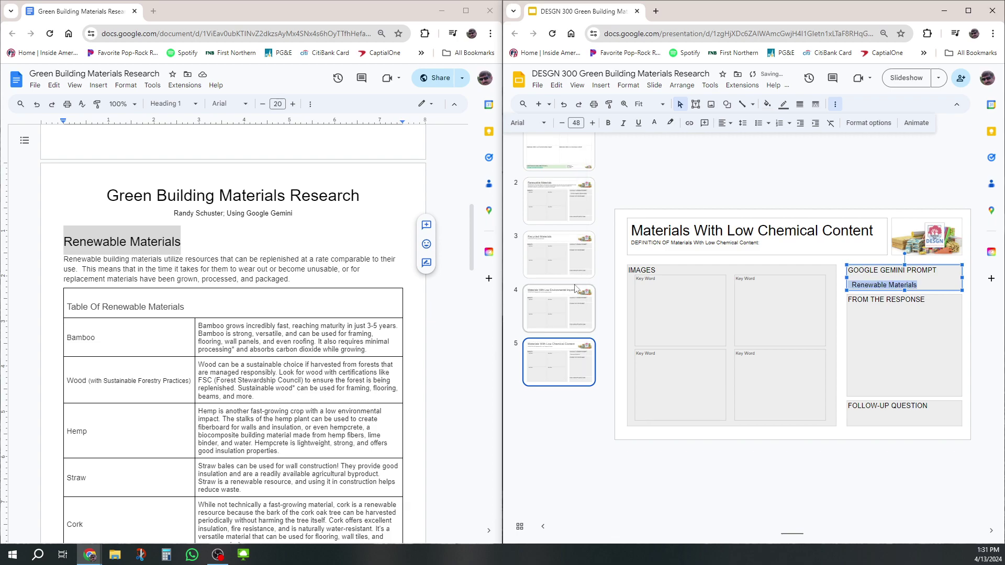
pyautogui.click(576, 123)
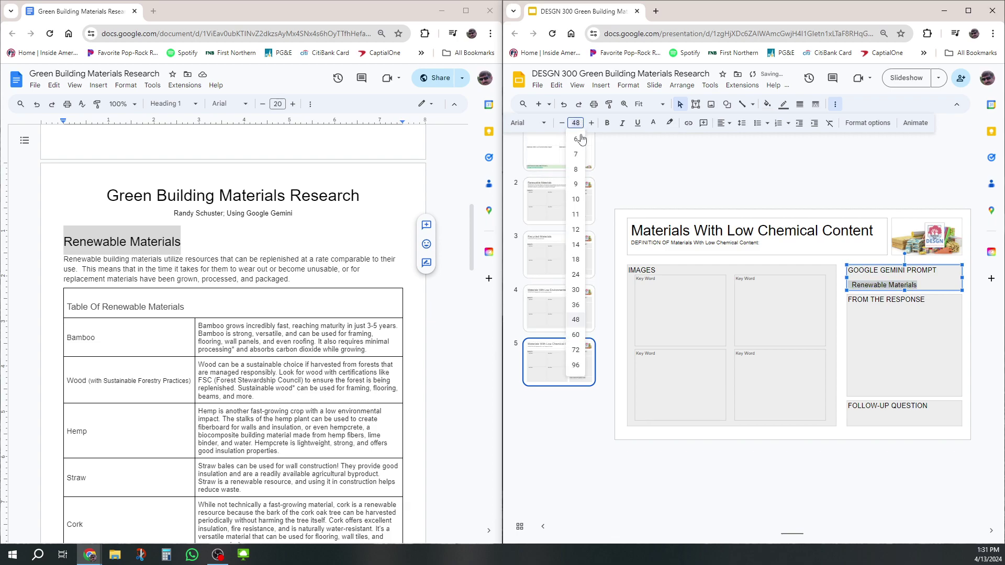
pyautogui.click(576, 335)
pyautogui.click(874, 276)
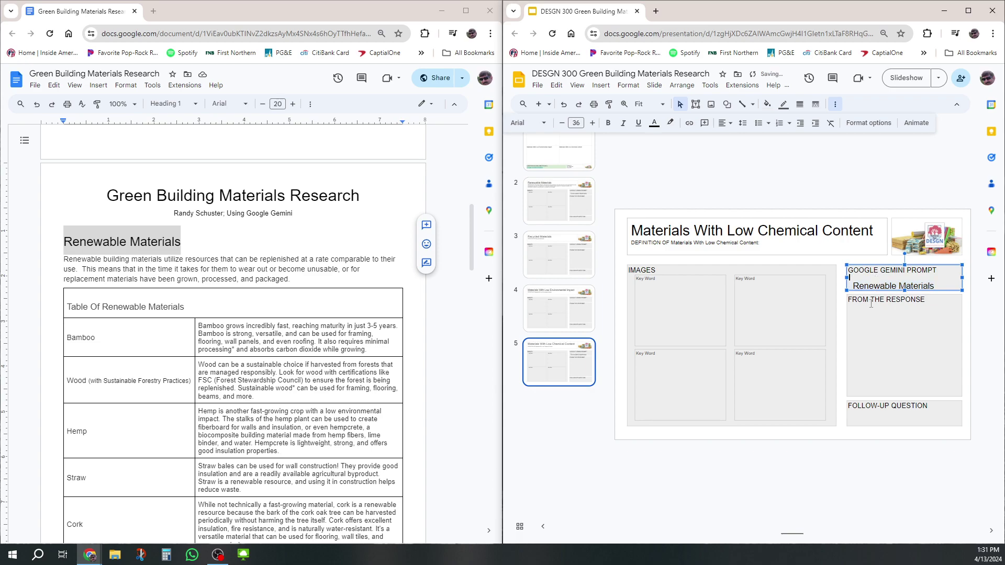
pyautogui.press('BackSpace')
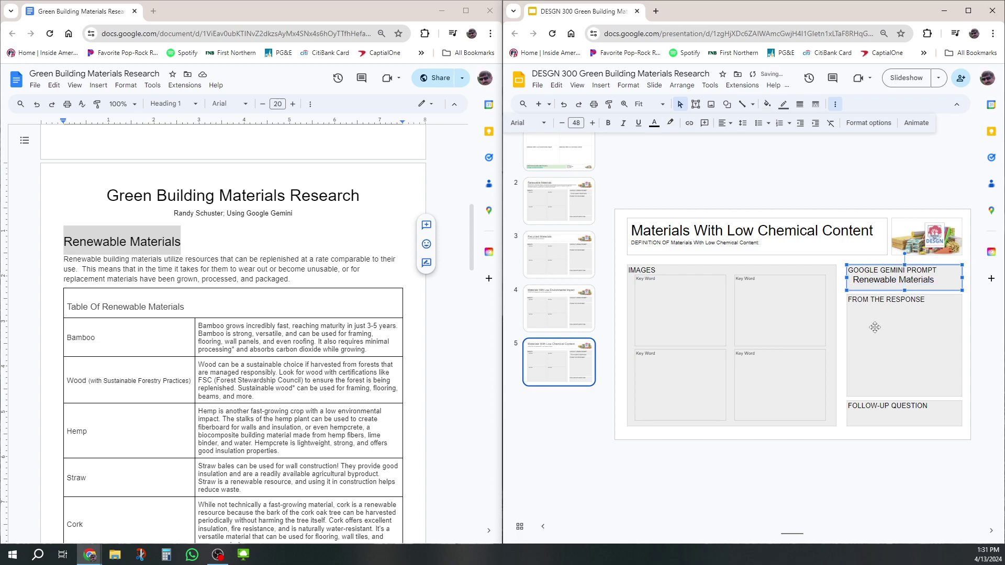
pyautogui.click(834, 477)
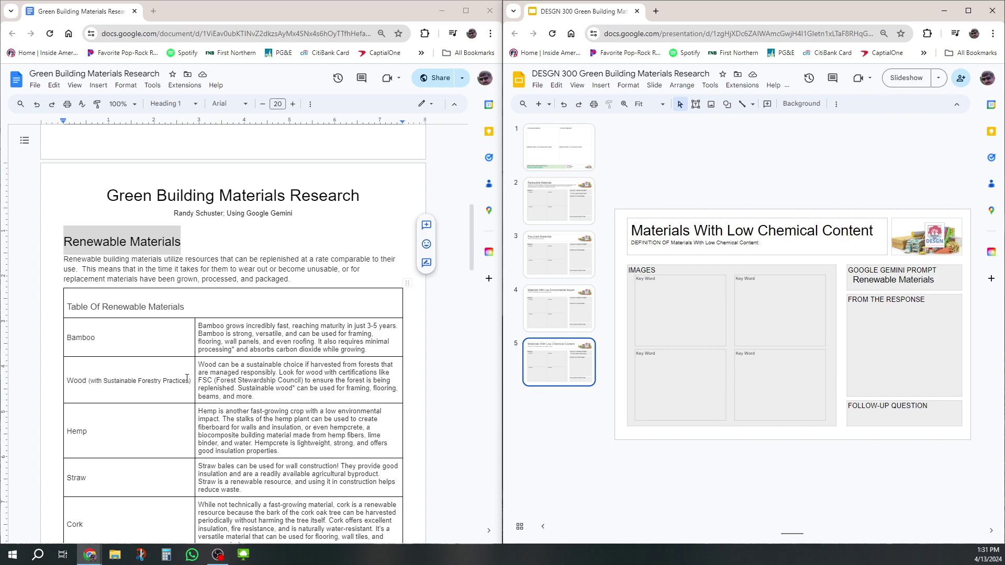
# Try selecting the table's name column, description cells, and closing paragraph in the research doc.
pyautogui.scroll(-1, 187, 378)
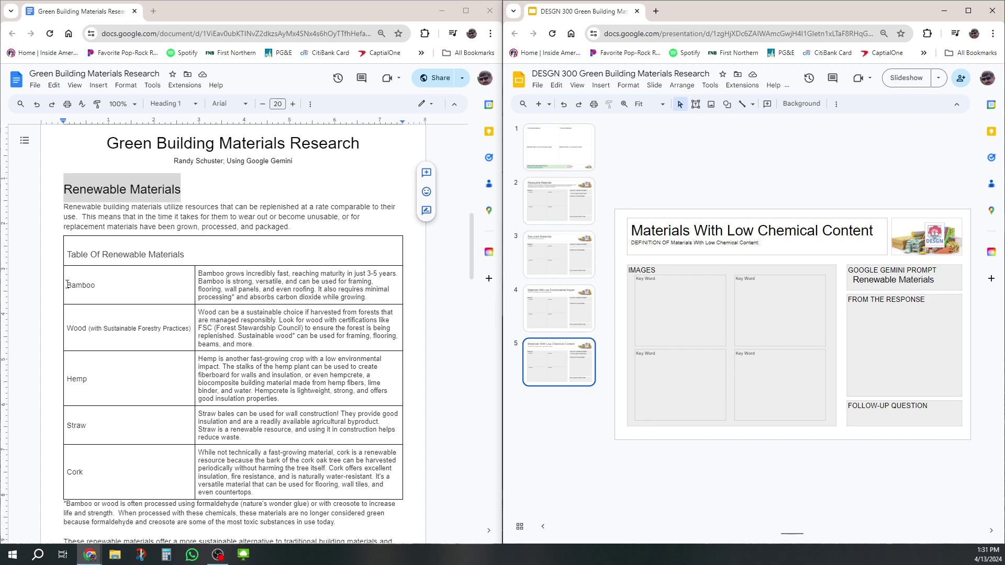
pyautogui.moveTo(67, 283); pyautogui.dragTo(145, 497)
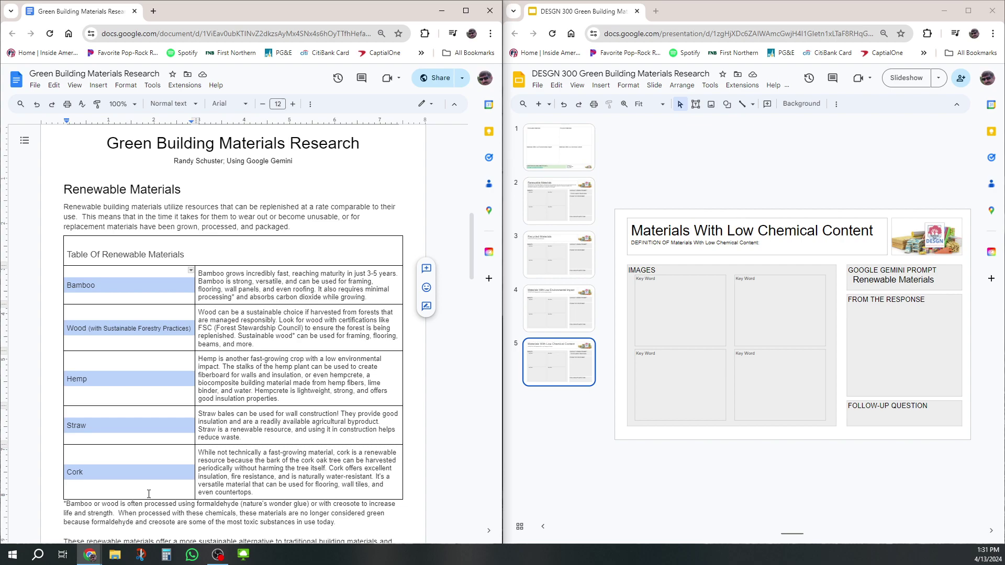
pyautogui.click(219, 288)
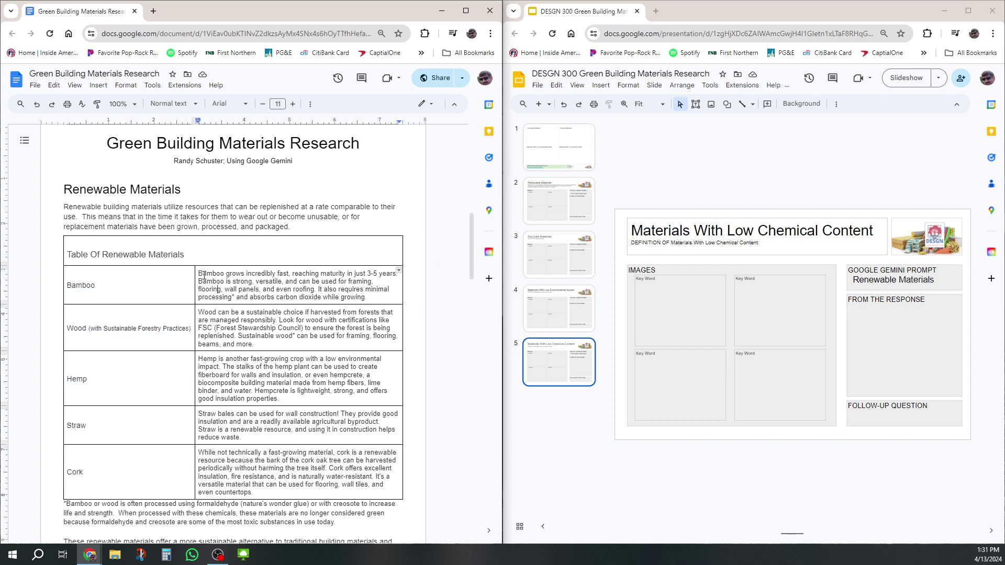
pyautogui.moveTo(200, 273); pyautogui.dragTo(275, 469)
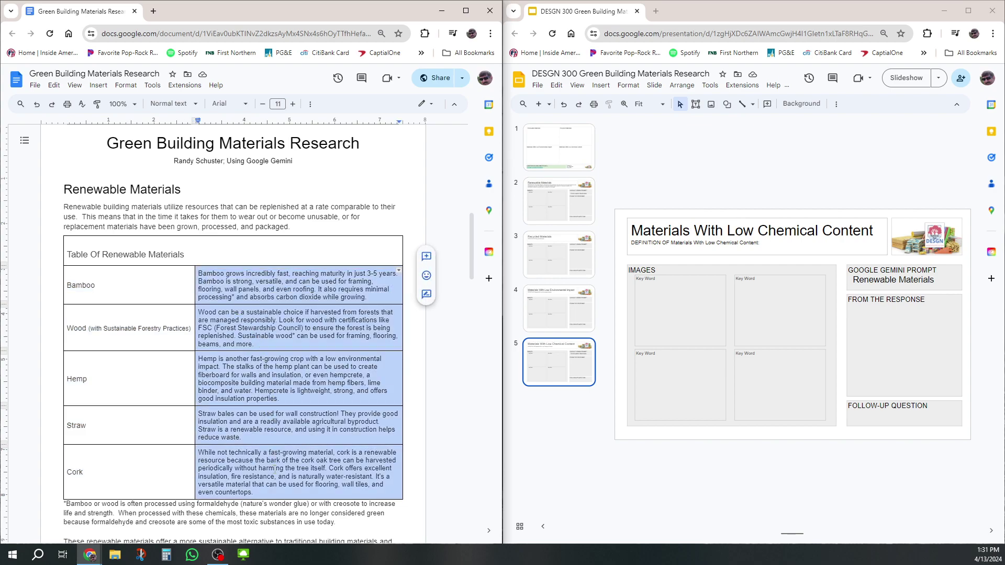
pyautogui.scroll(-1, 272, 468)
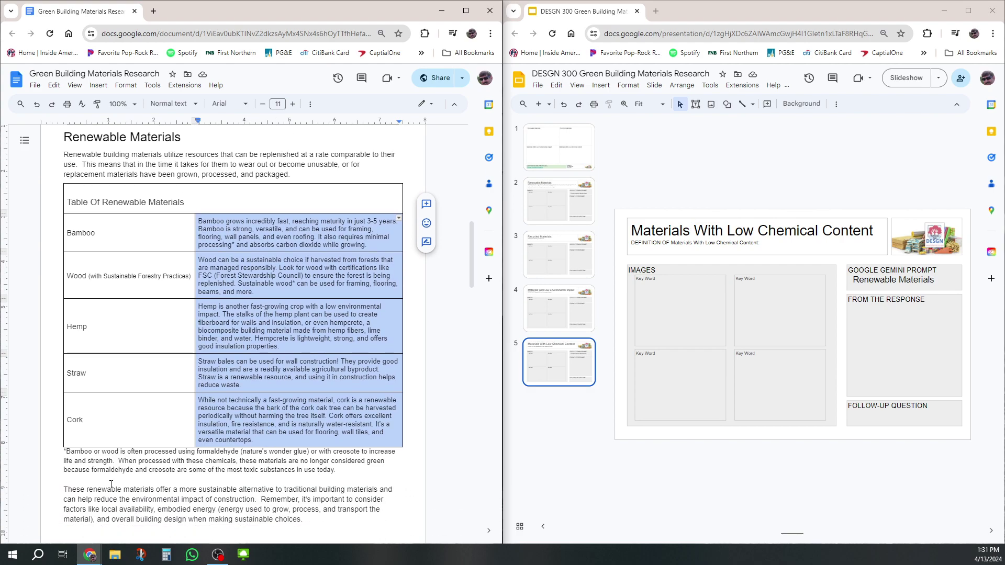
pyautogui.moveTo(63, 486); pyautogui.dragTo(314, 518)
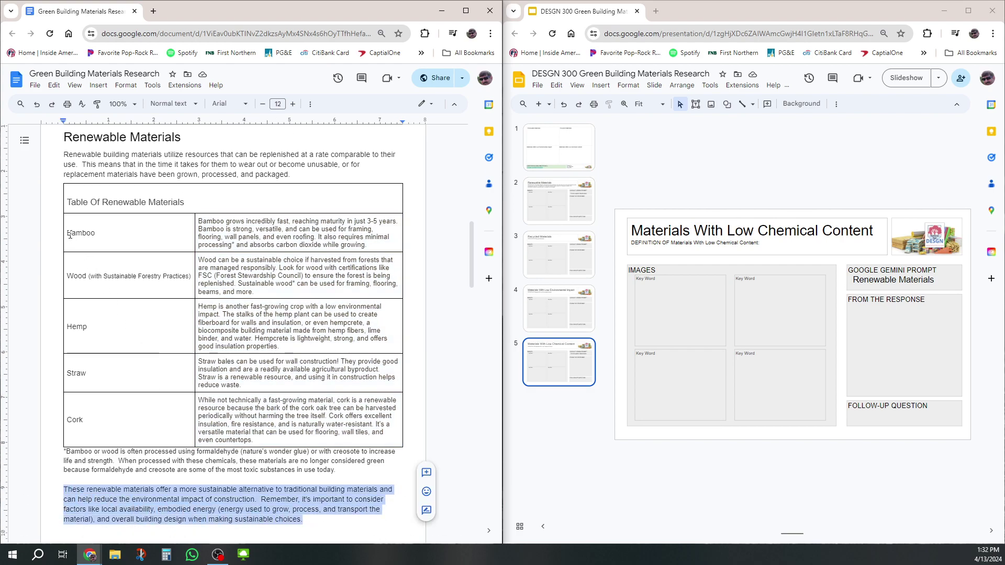
# Copy Bamboo through Cork from the table and paste them as plain text into FROM THE RESPONSE.
pyautogui.moveTo(70, 235); pyautogui.dragTo(134, 420)
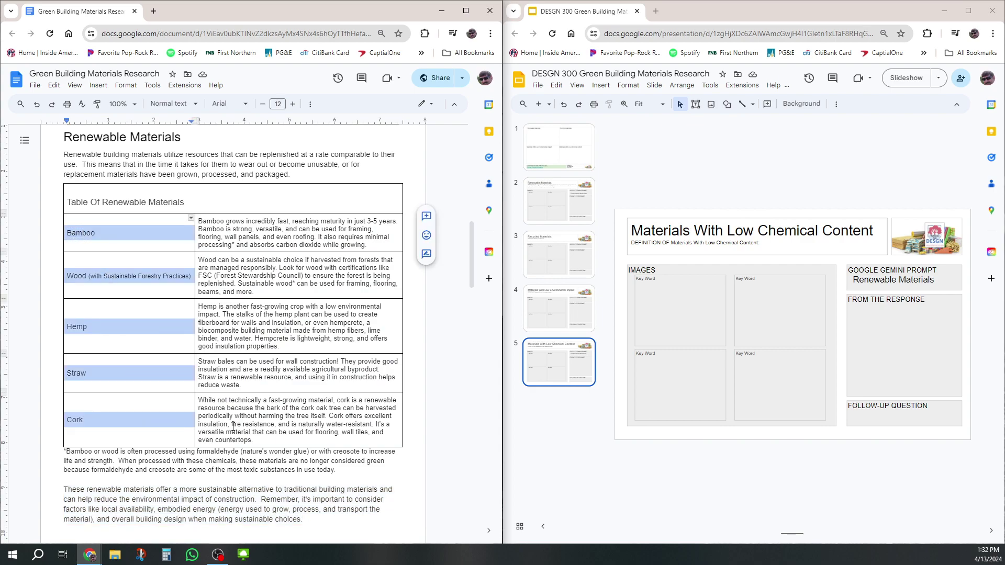
pyautogui.rightClick(153, 328)
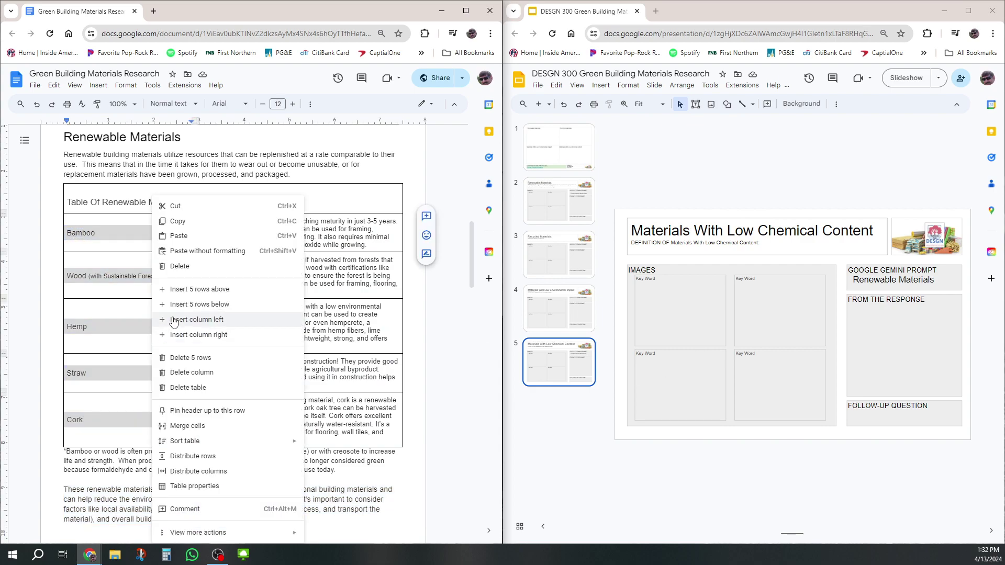
pyautogui.click(192, 226)
pyautogui.click(887, 334)
pyautogui.rightClick(858, 309)
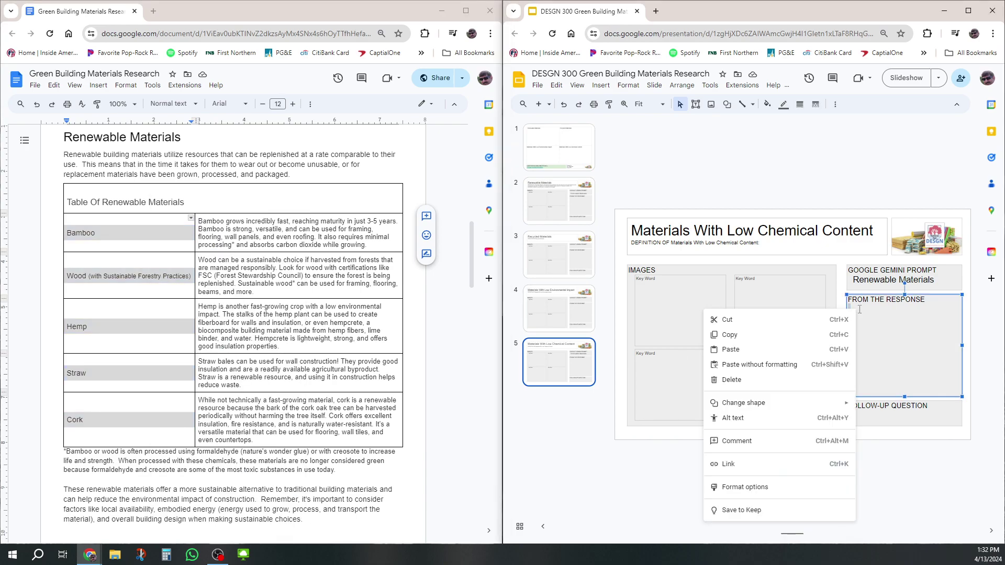
pyautogui.click(747, 365)
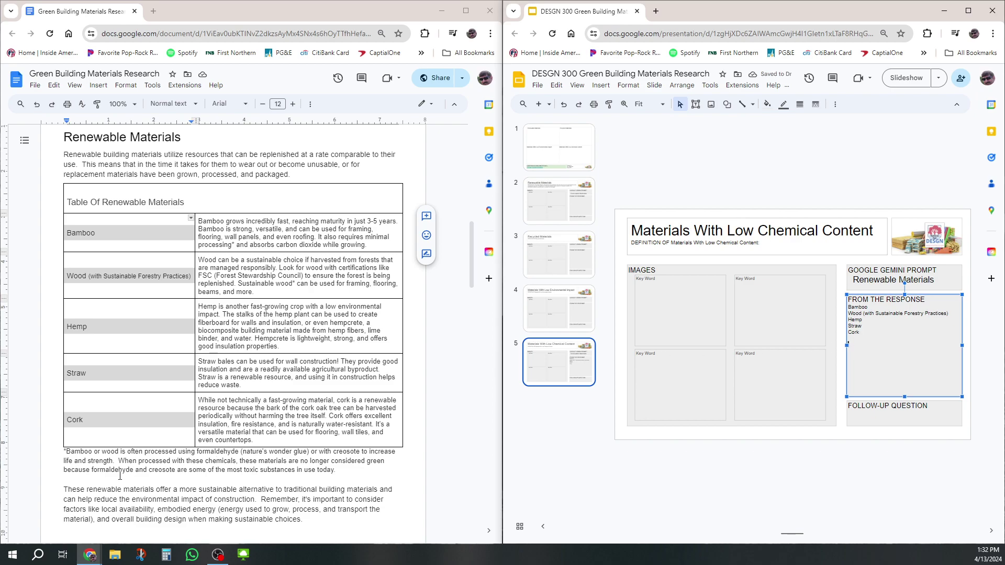
pyautogui.moveTo(59, 485); pyautogui.dragTo(303, 520)
# Paste the doc's closing paragraph as plain text beneath the material list.
pyautogui.rightClick(234, 504)
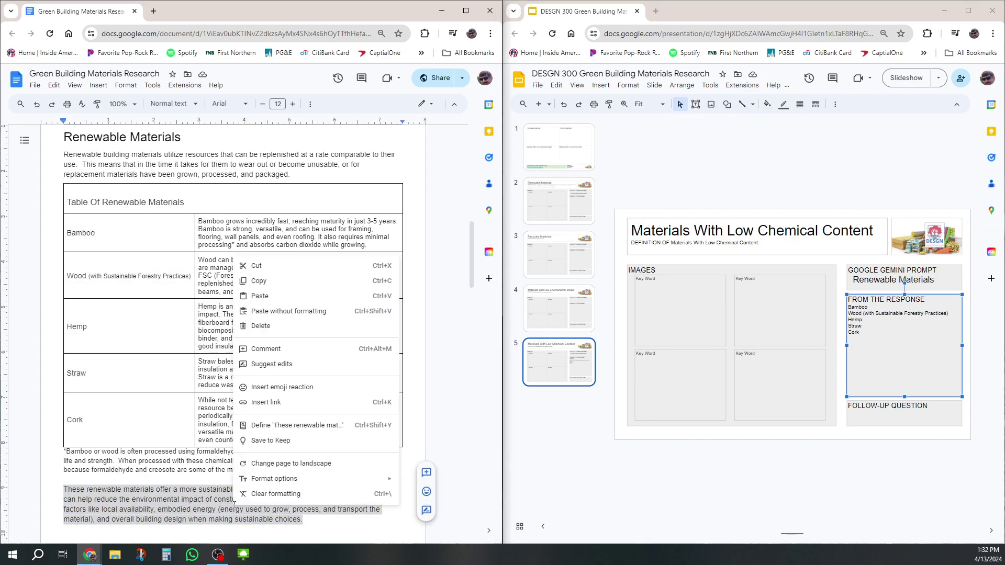
pyautogui.click(259, 282)
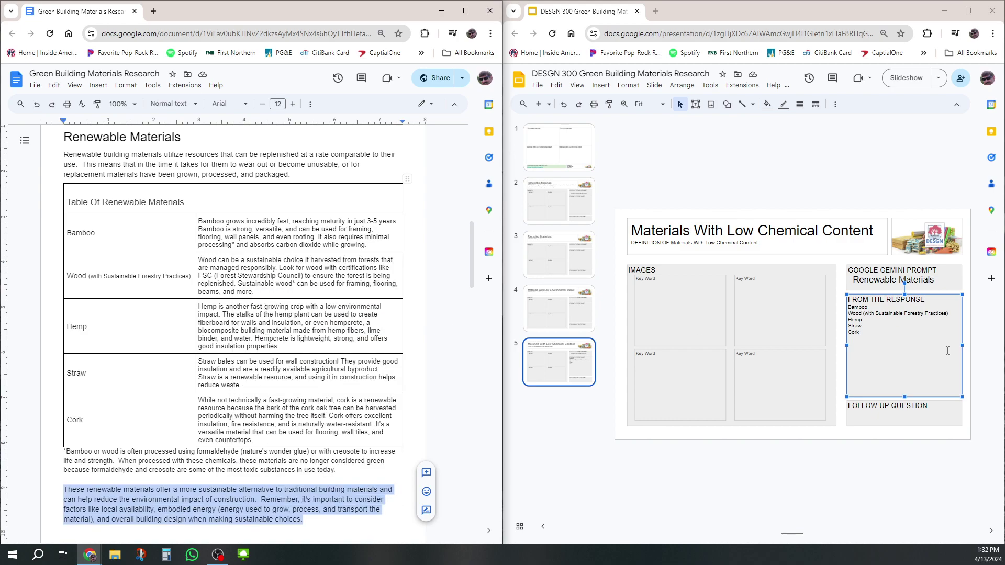
pyautogui.rightClick(861, 344)
pyautogui.click(793, 196)
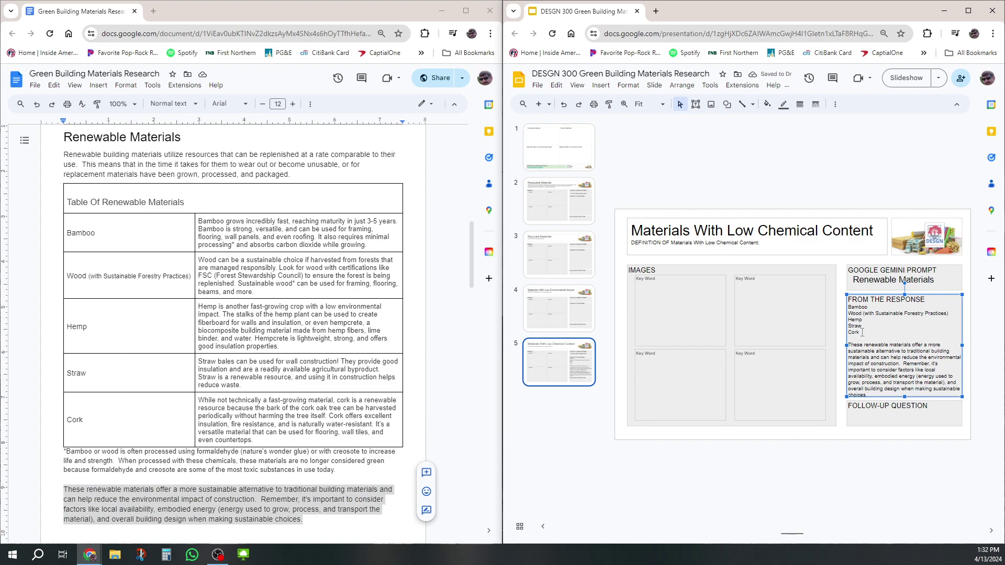
# Centre-align the Bamboo-to-Cork material list and enlarge its font several sizes.
pyautogui.moveTo(860, 333); pyautogui.dragTo(836, 298)
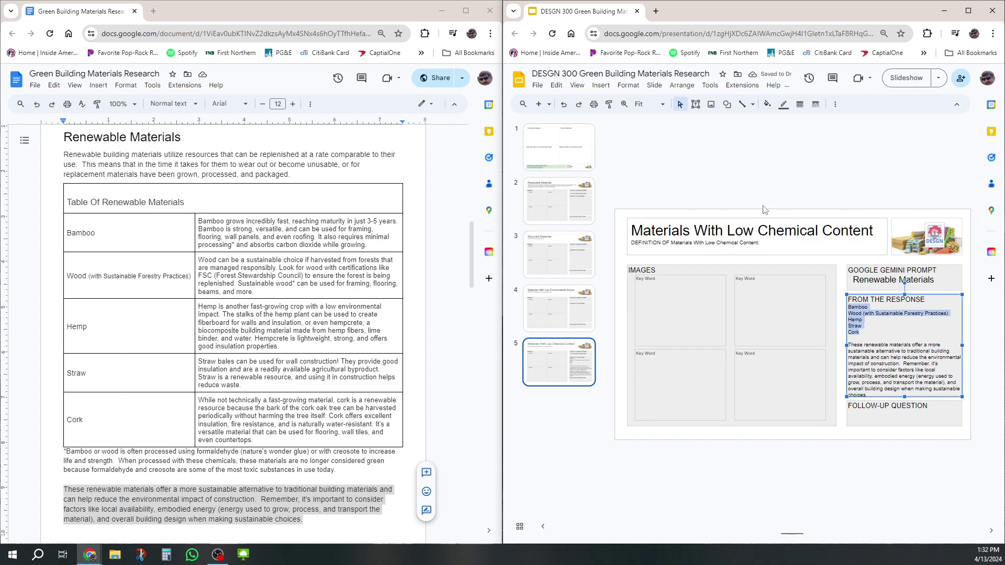
pyautogui.click(800, 104)
pyautogui.click(835, 104)
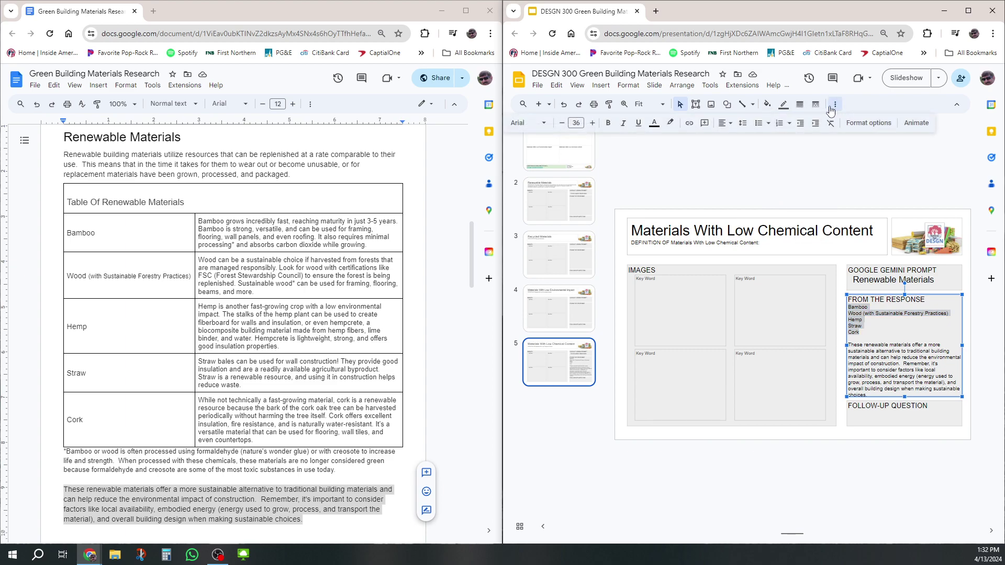
pyautogui.click(723, 126)
pyautogui.click(738, 138)
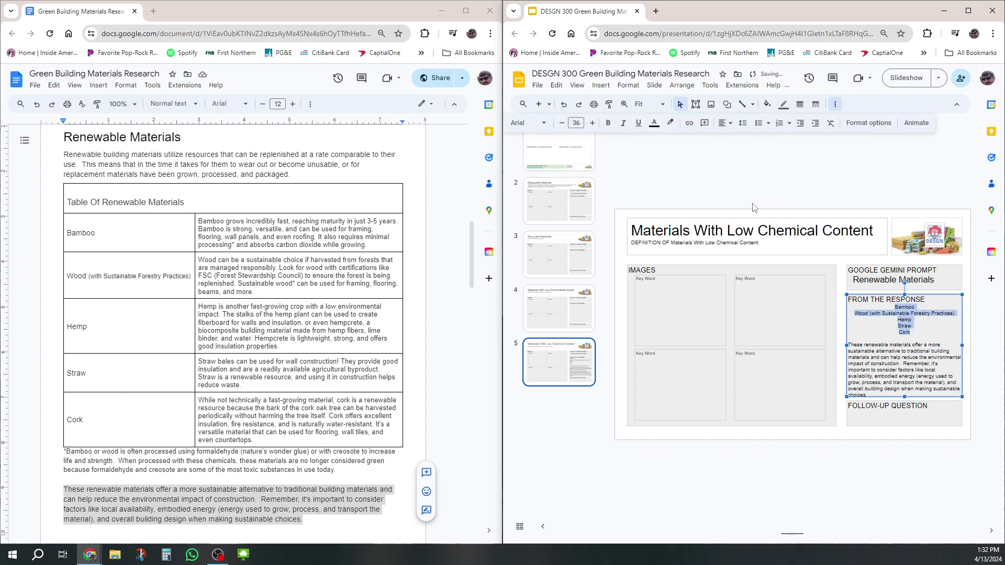
pyautogui.moveTo(925, 299); pyautogui.dragTo(916, 300)
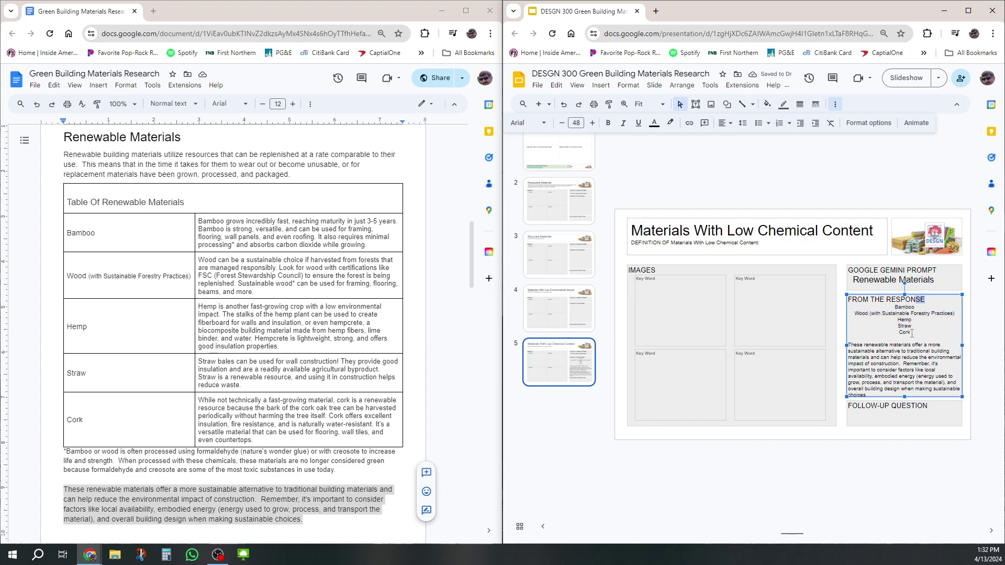
pyautogui.moveTo(912, 334); pyautogui.dragTo(894, 307)
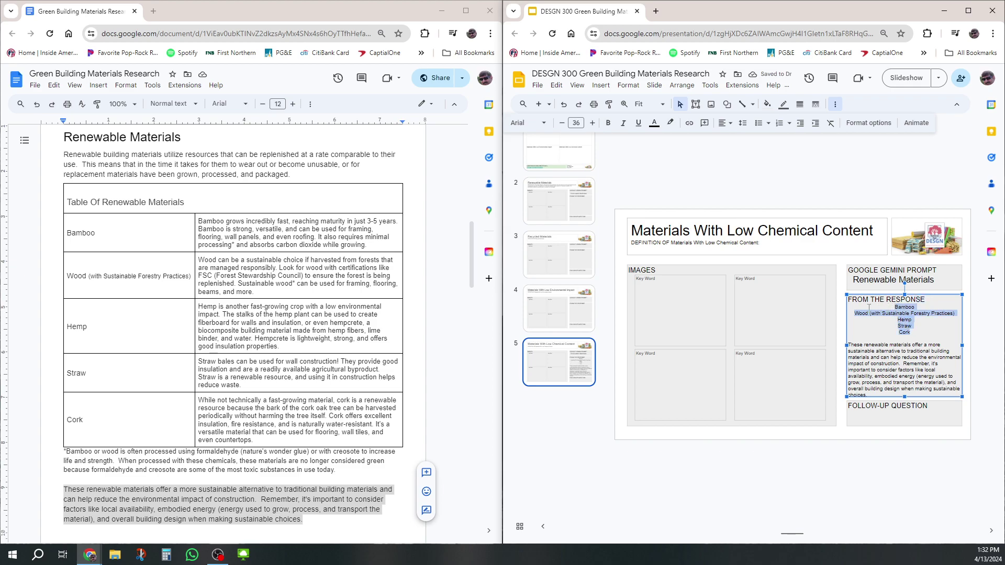
pyautogui.click(593, 124)
pyautogui.click(593, 124)
pyautogui.click(592, 124)
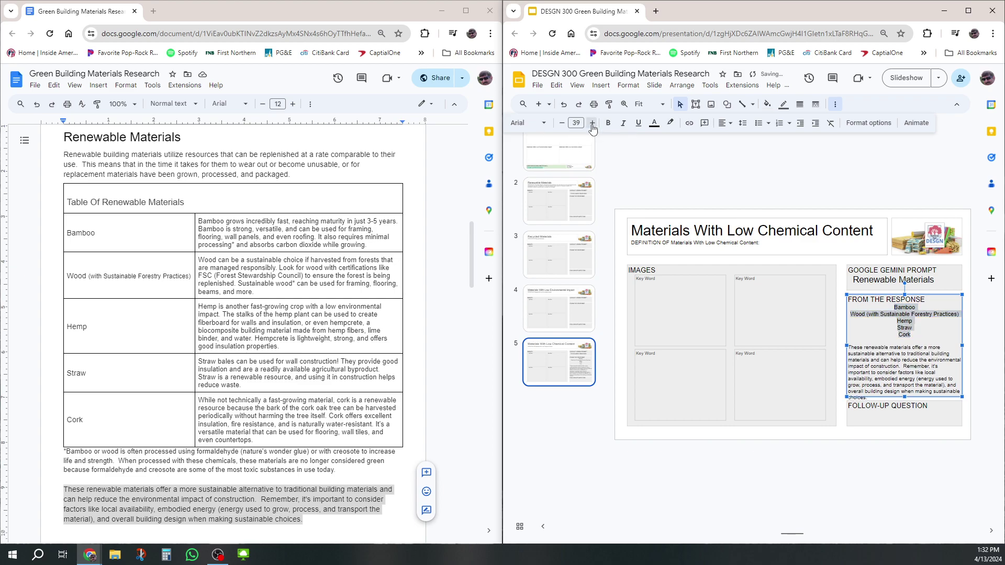
pyautogui.click(592, 123)
# Set the blank line below Cork to 14 pt and shrink the pasted paragraph one size.
pyautogui.click(914, 343)
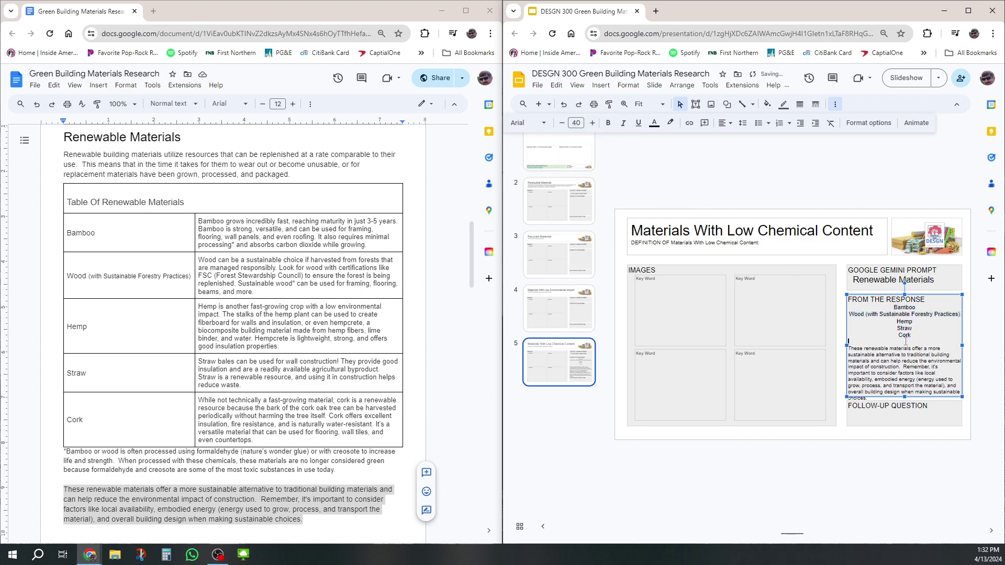
pyautogui.click(576, 123)
pyautogui.click(579, 246)
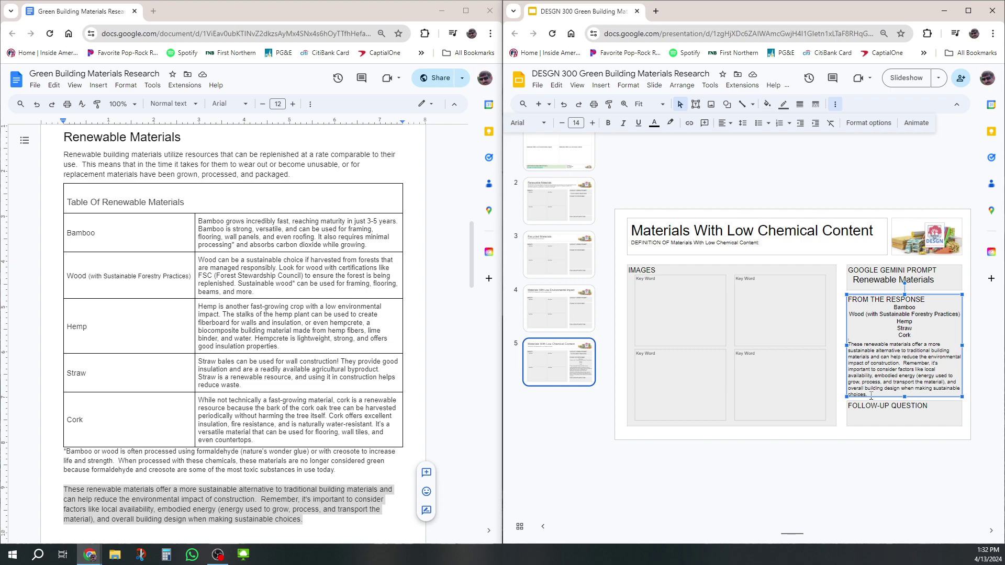
pyautogui.moveTo(872, 395); pyautogui.dragTo(848, 344)
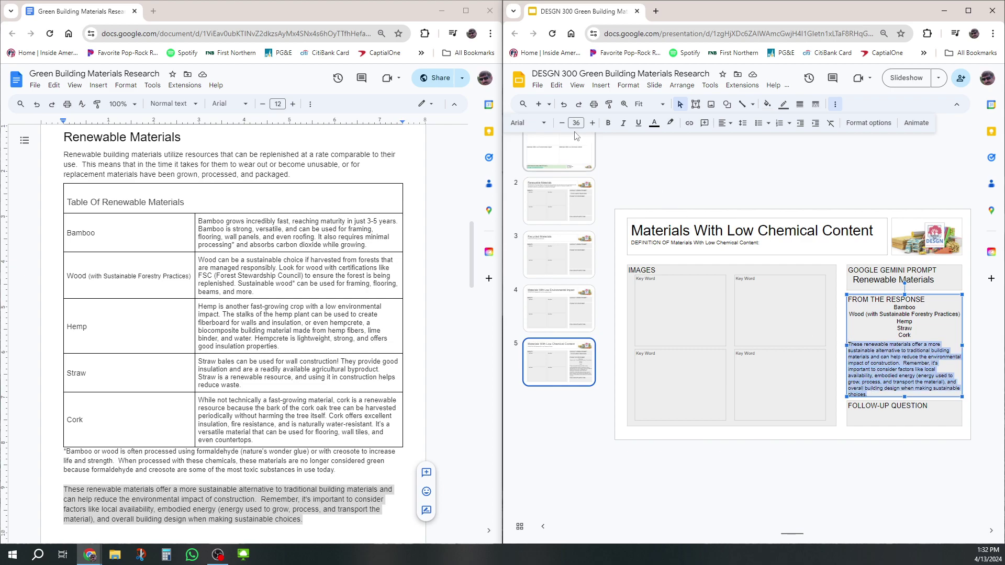
pyautogui.click(562, 123)
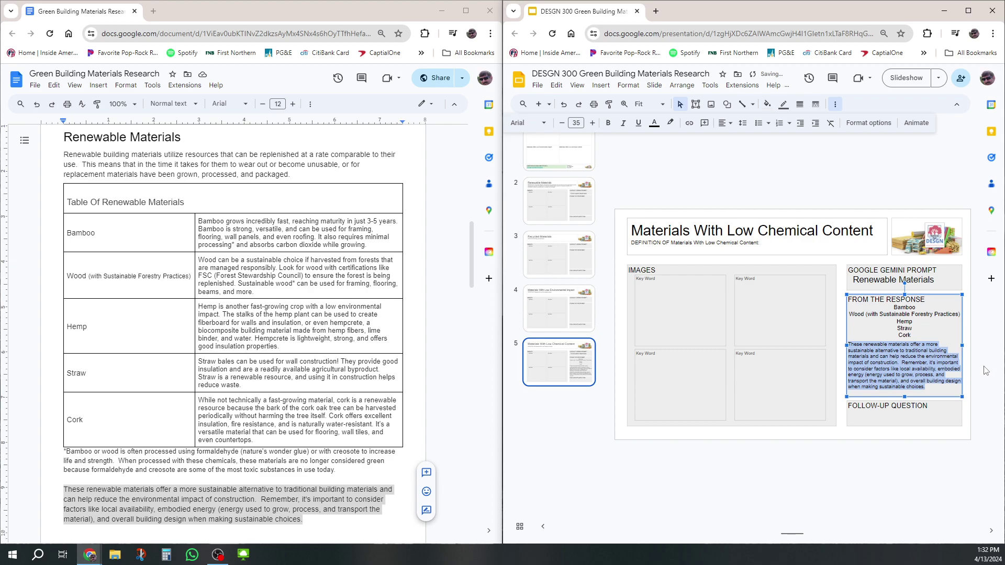
pyautogui.click(931, 388)
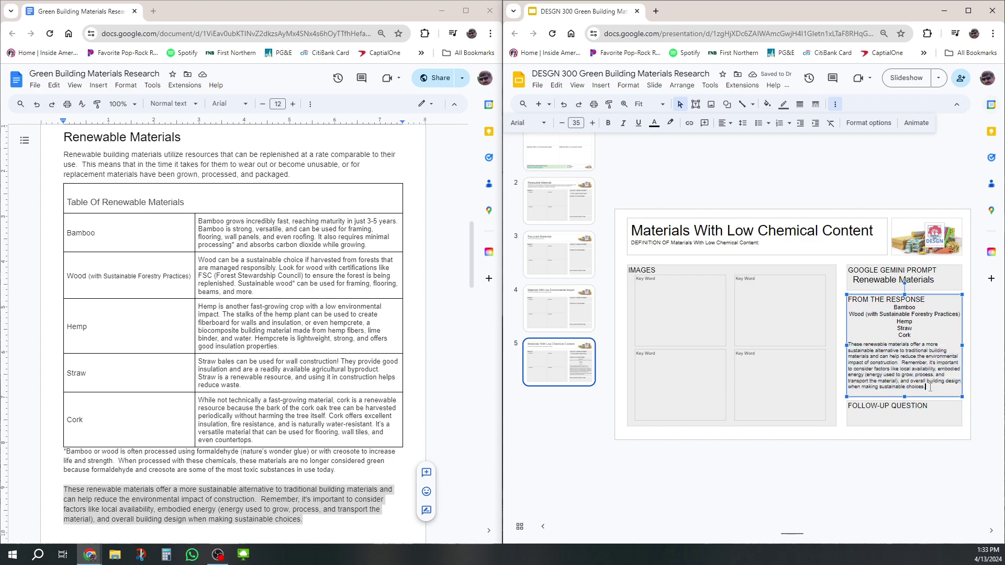
pyautogui.moveTo(932, 386); pyautogui.dragTo(851, 305)
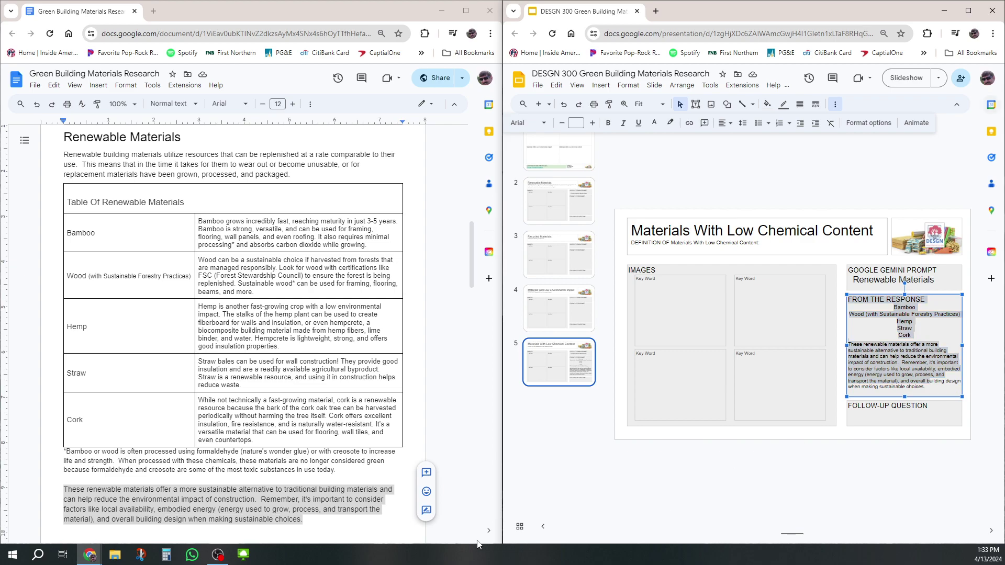
# Select the footnote's opening phrase and the material names column in the research doc.
pyautogui.click(185, 460)
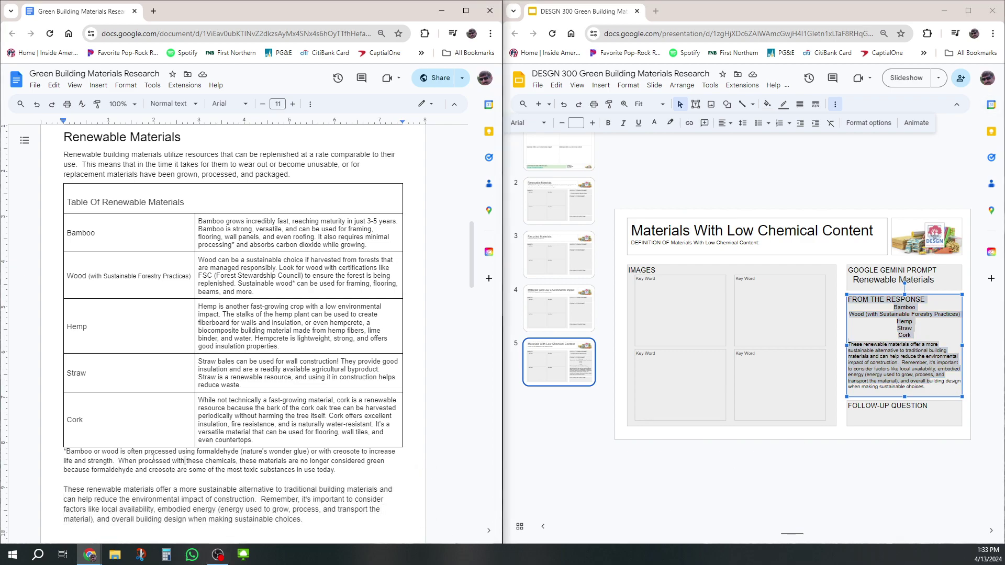
pyautogui.moveTo(66, 451); pyautogui.dragTo(239, 451)
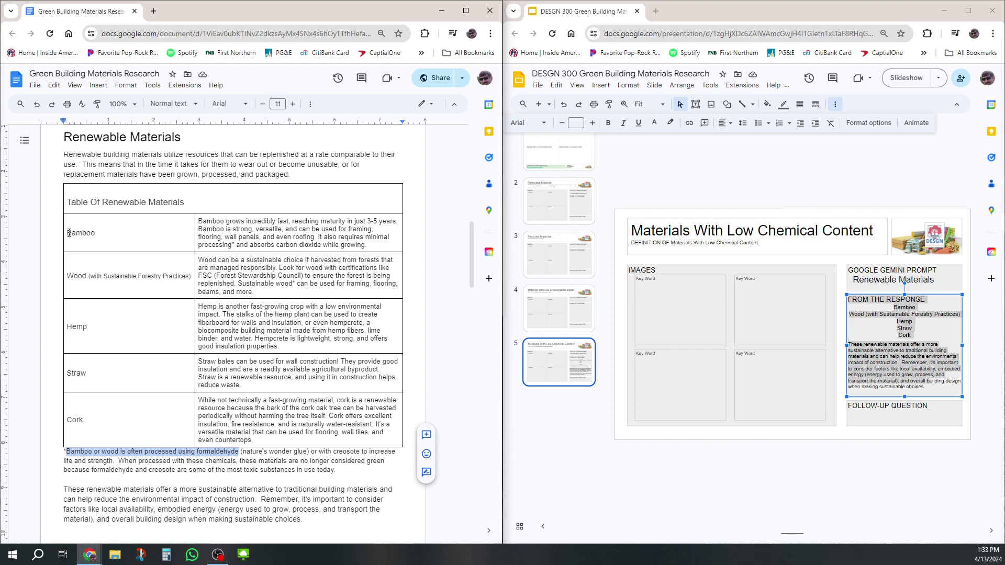
pyautogui.moveTo(69, 233); pyautogui.dragTo(104, 426)
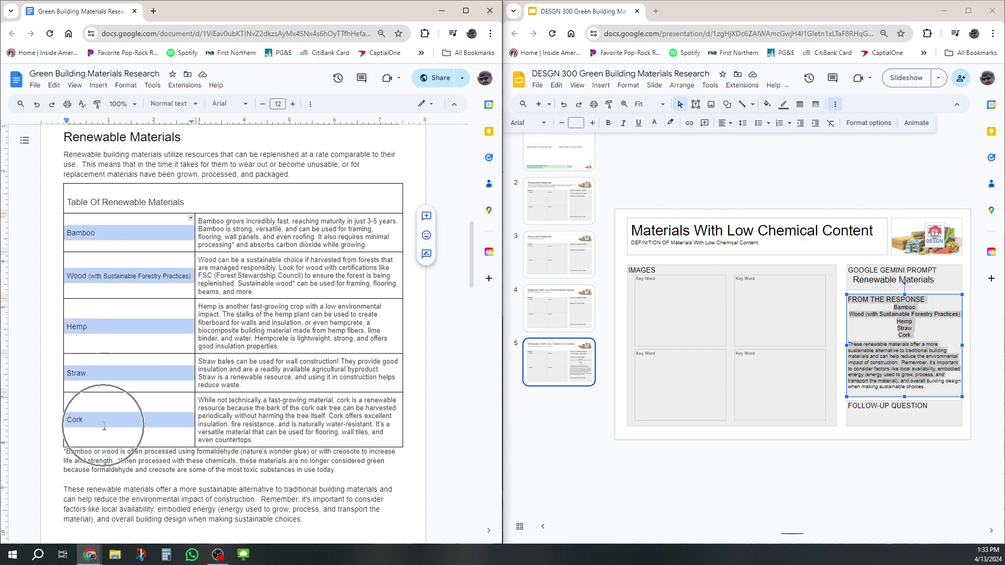
pyautogui.click(105, 426)
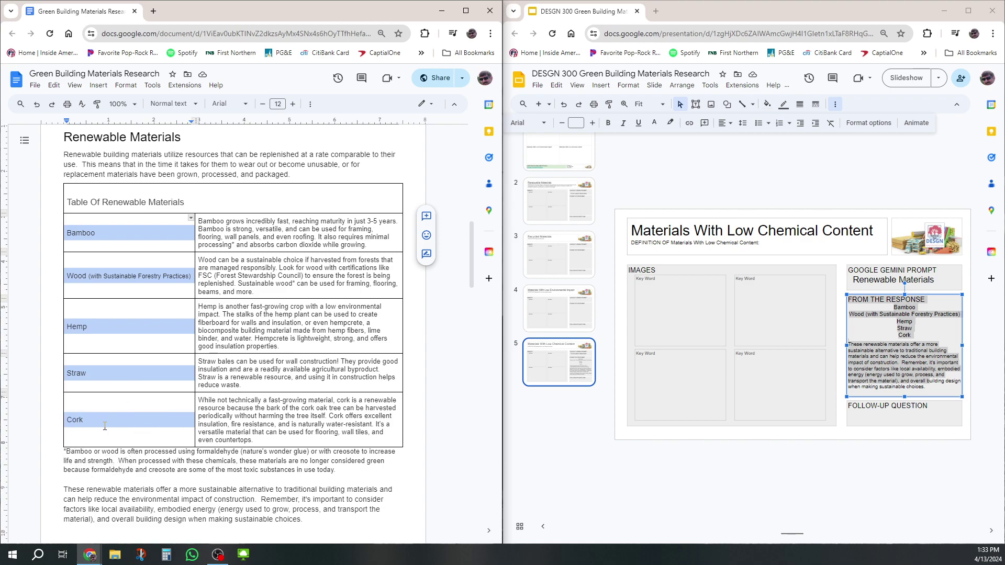
pyautogui.click(105, 426)
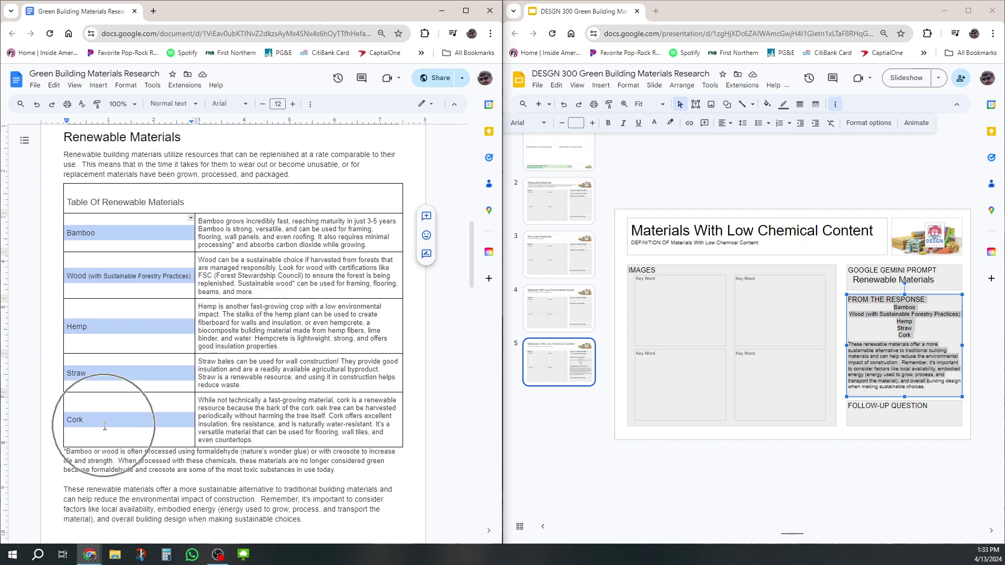
# Type the formaldehyde NON Sustainable question into FOLLOW-UP QUESTION and maximize the Slides window.
pyautogui.click(852, 414)
pyautogui.write('H')
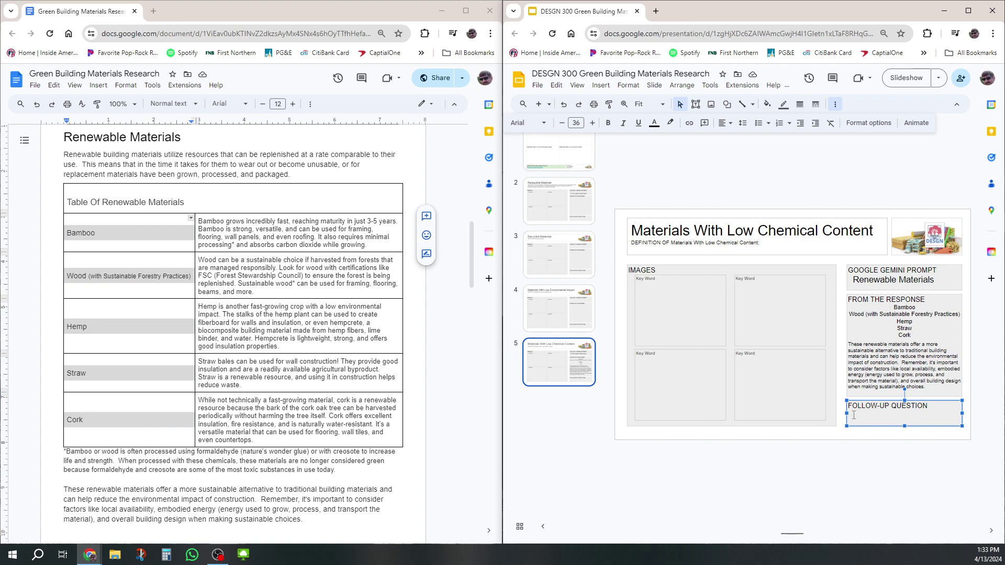
pyautogui.write('ow much formalde')
pyautogui.write('rder to make a material NON')
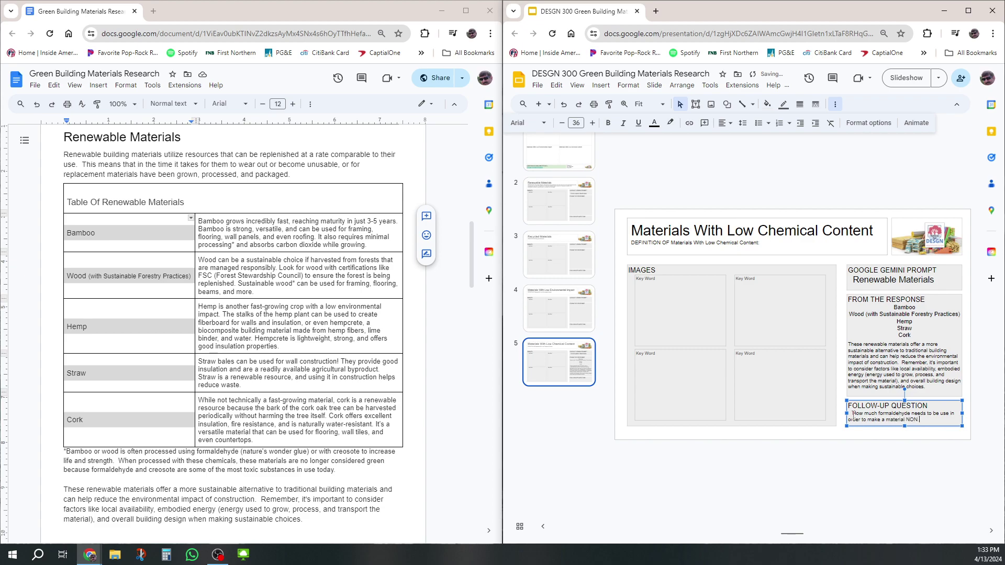
pyautogui.write('s')
pyautogui.press('Tab')
pyautogui.click(832, 468)
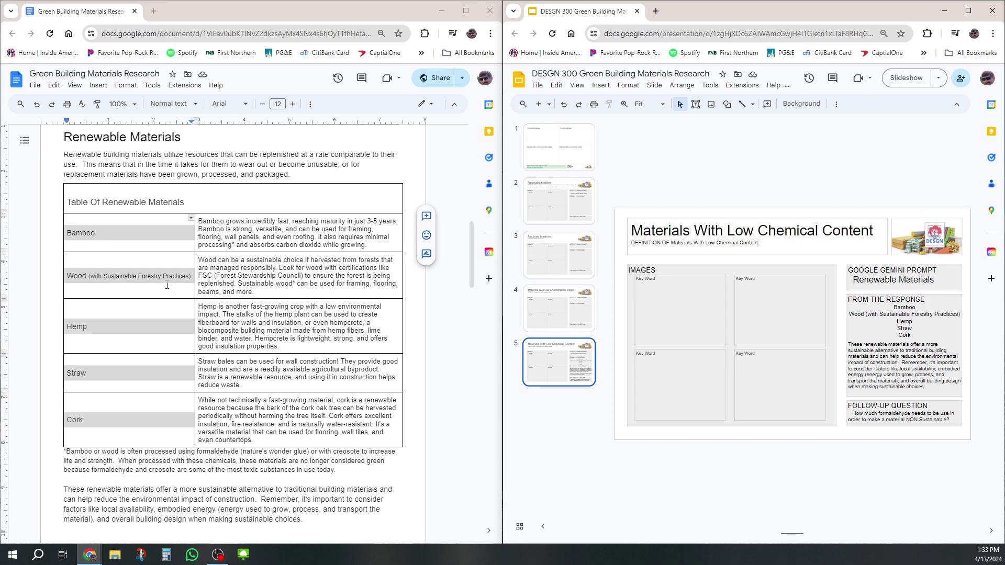
pyautogui.click(969, 11)
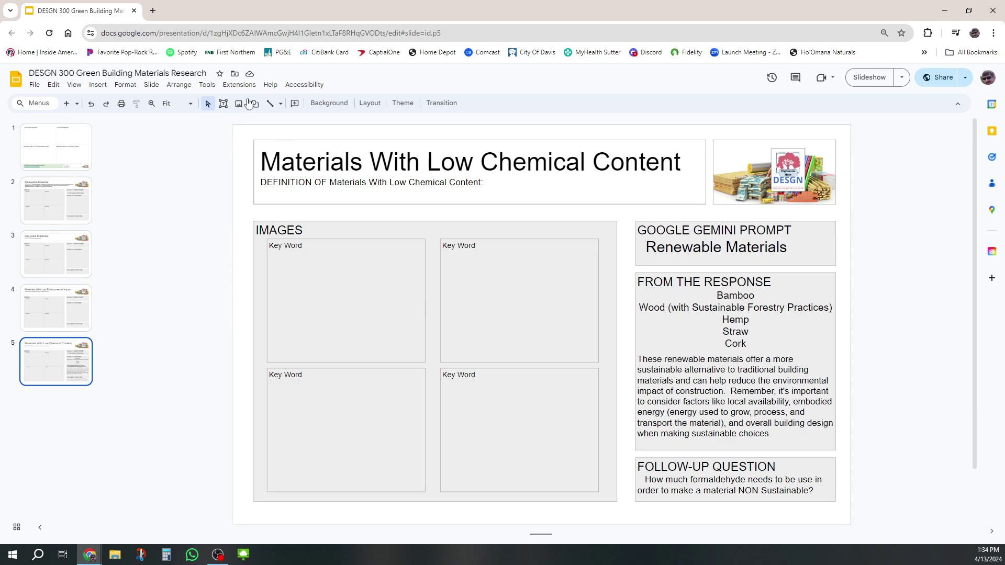
# Search images for 'Bamboo Flooring' in a new tab and copy the first room photo.
pyautogui.click(153, 11)
pyautogui.click(411, 212)
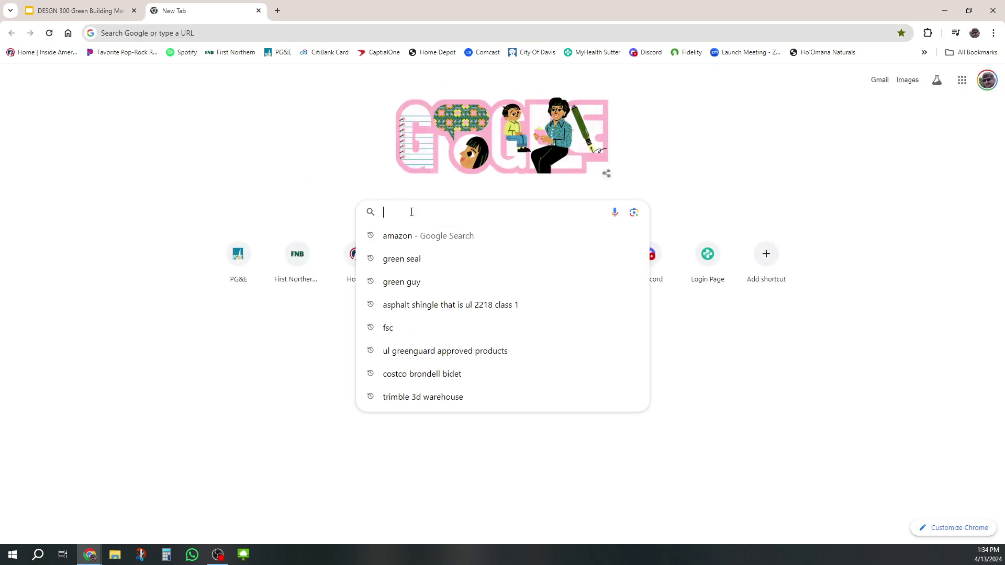
pyautogui.write('Bamboo Flo')
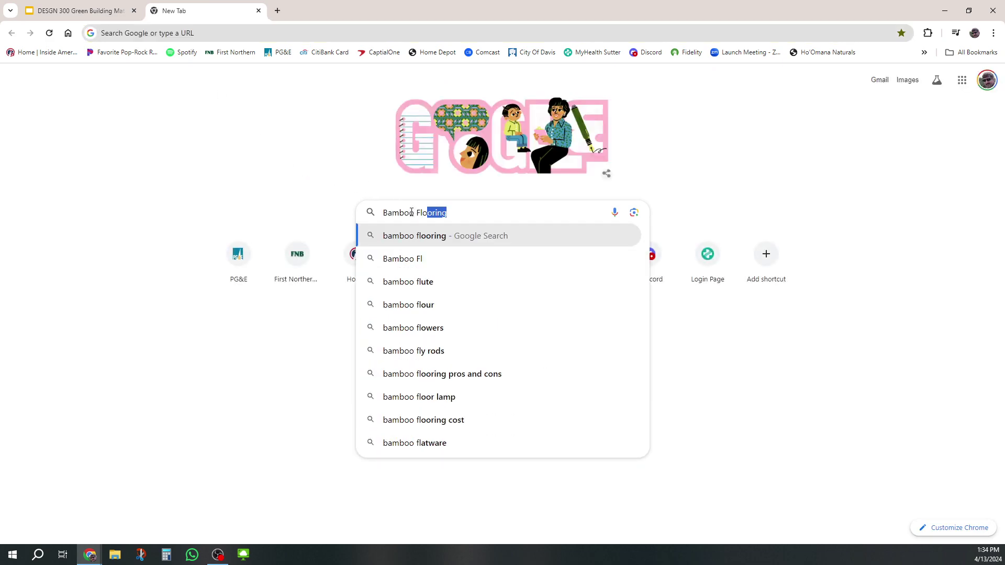
pyautogui.write('oring')
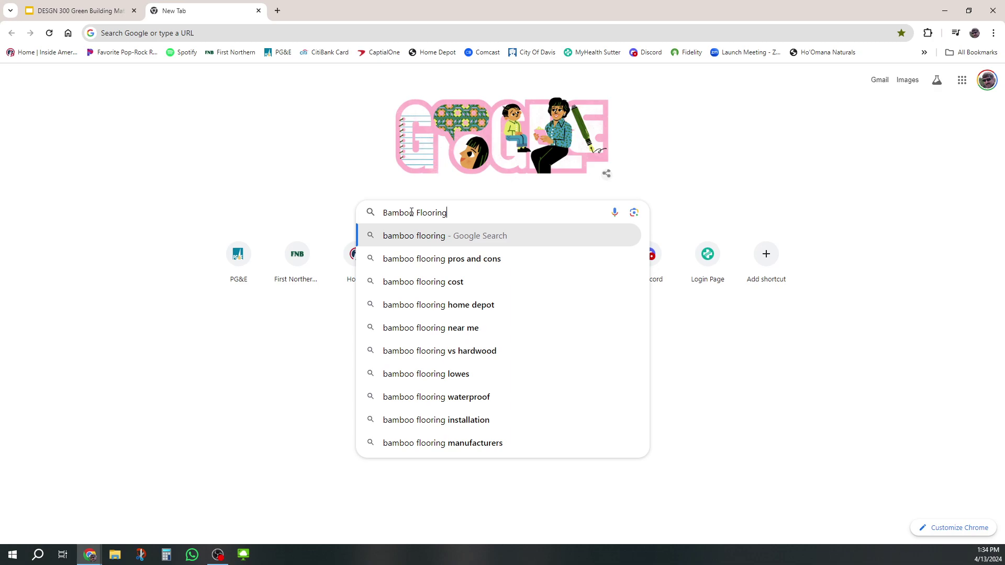
pyautogui.press('Return')
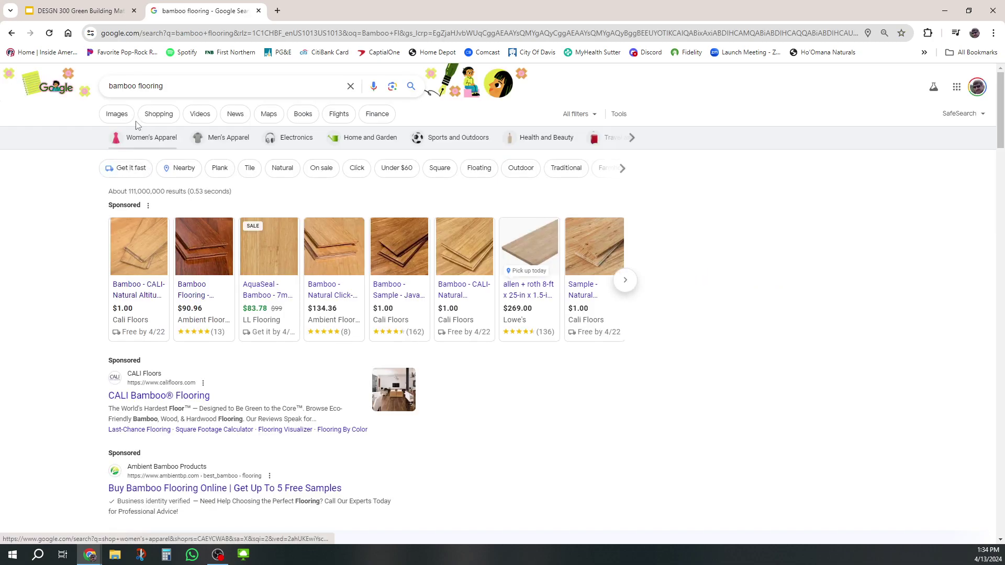
pyautogui.click(114, 117)
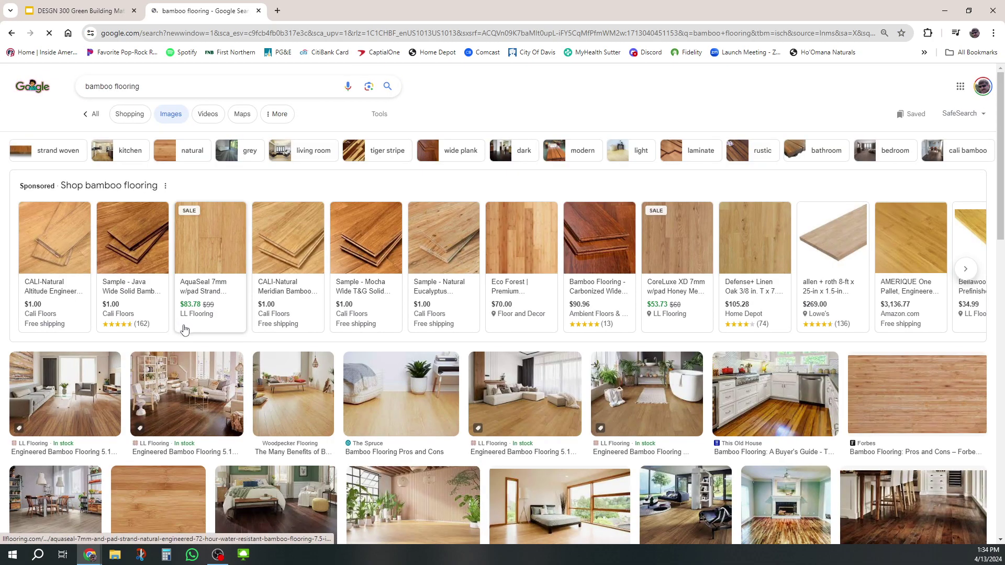
pyautogui.scroll(-2, 217, 380)
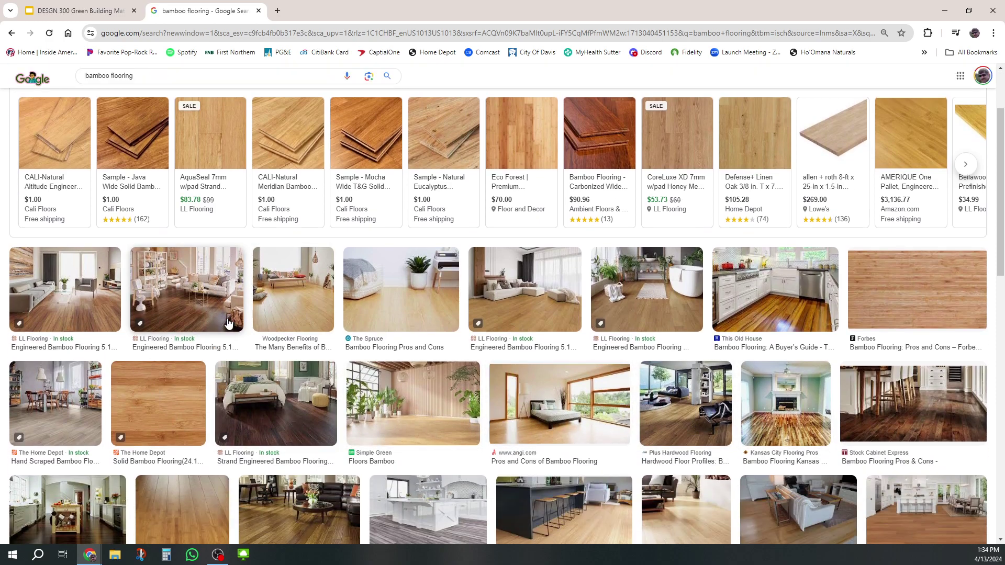
pyautogui.rightClick(85, 310)
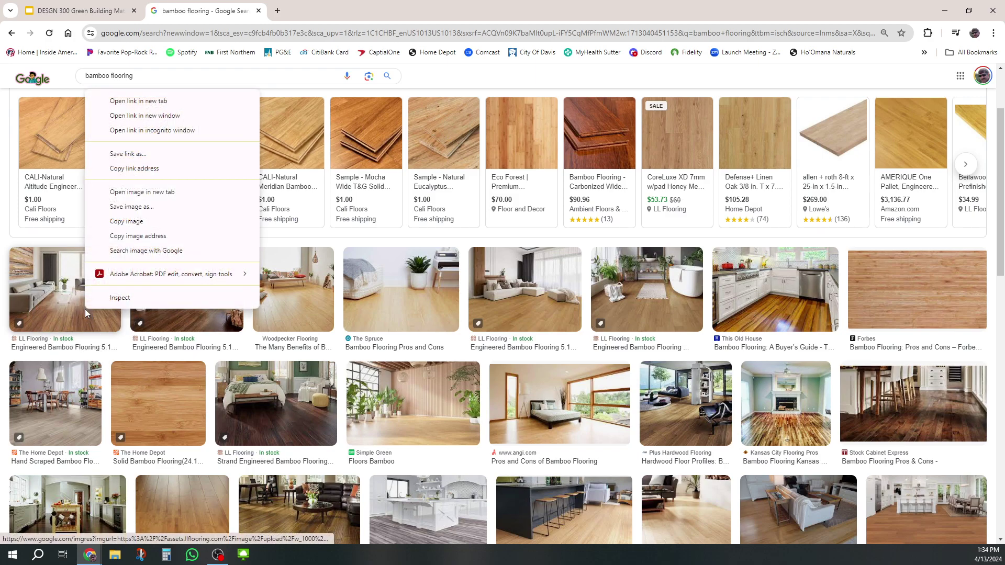
pyautogui.click(128, 222)
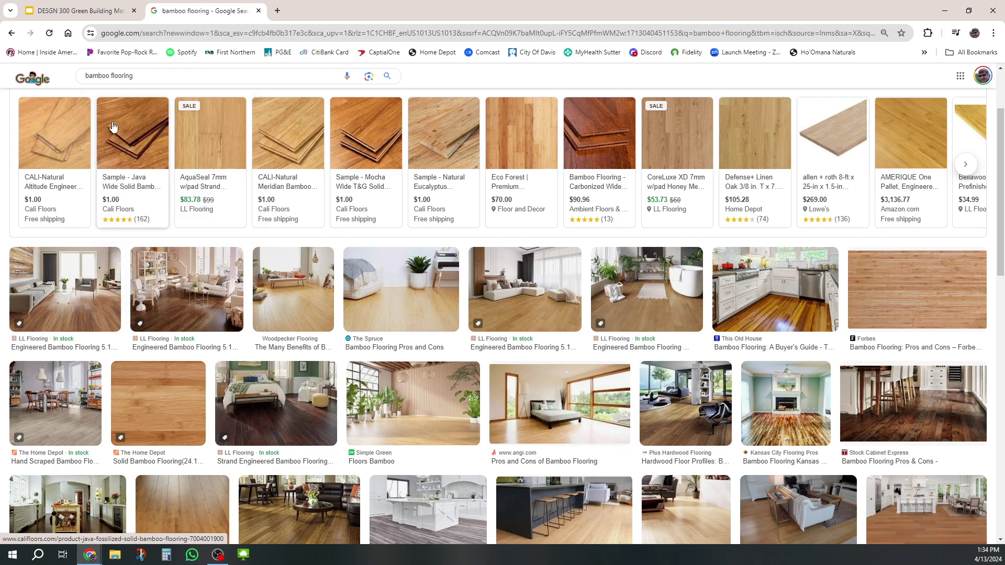
# Replace the first Key Word label with 'Bamboo Flooring'.
pyautogui.click(75, 11)
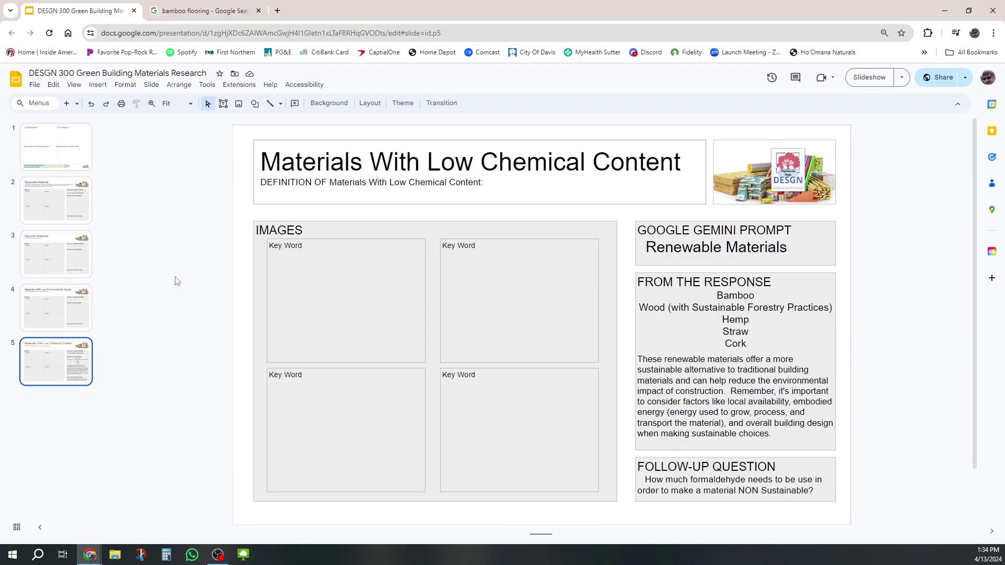
pyautogui.click(299, 246)
pyautogui.moveTo(309, 246); pyautogui.dragTo(255, 245)
pyautogui.write('B')
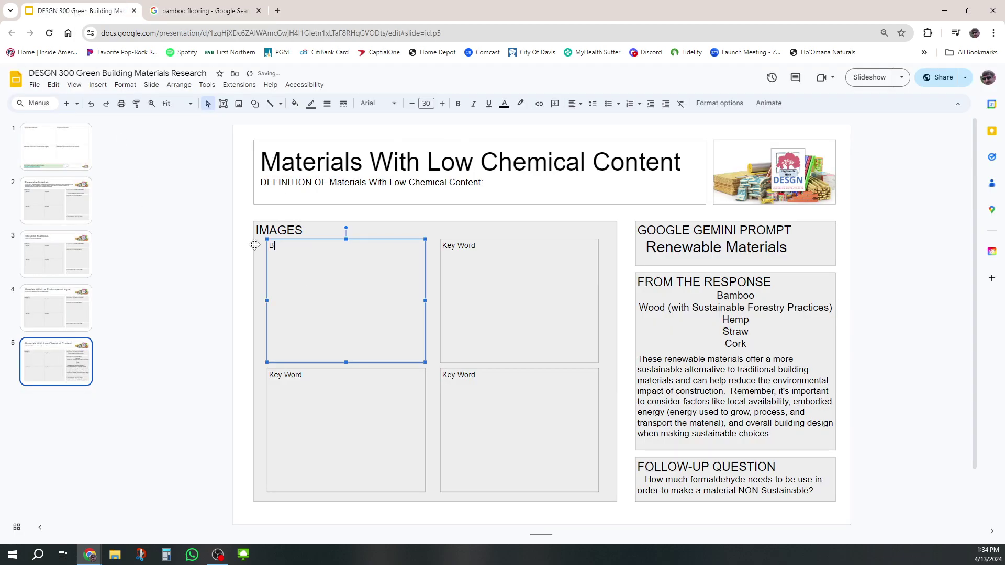
pyautogui.write('amboo Flooring')
pyautogui.click(246, 322)
# Paste the flooring photo, fit it into the Bamboo Flooring box, and give it a thin border.
pyautogui.rightClick(245, 319)
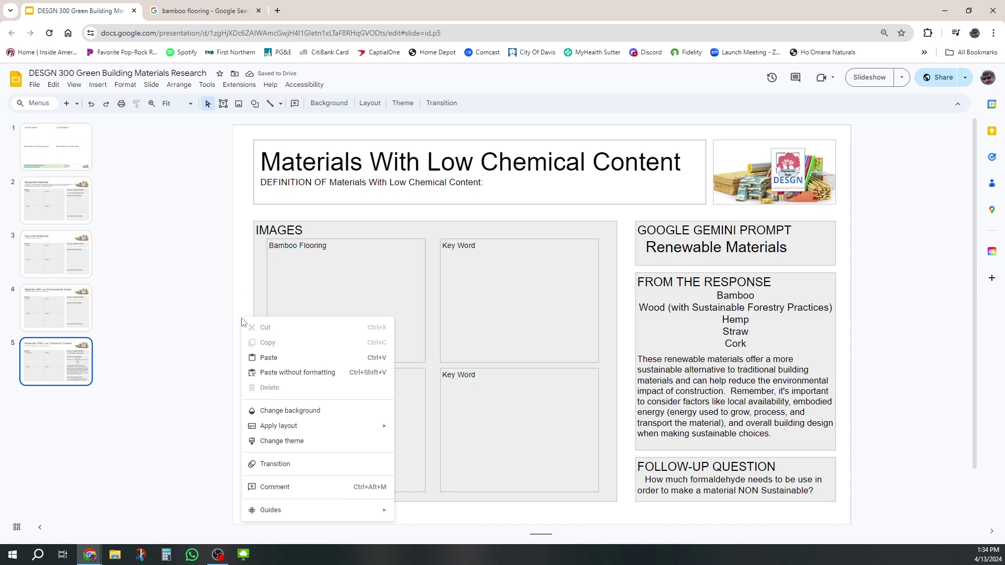
pyautogui.click(272, 355)
pyautogui.moveTo(543, 326); pyautogui.dragTo(412, 356)
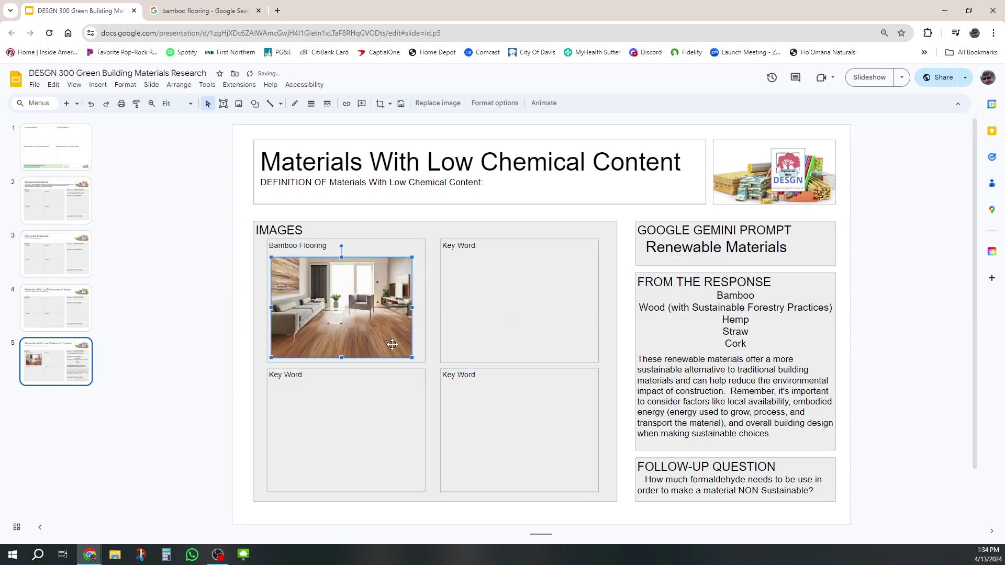
pyautogui.moveTo(368, 324); pyautogui.dragTo(367, 328)
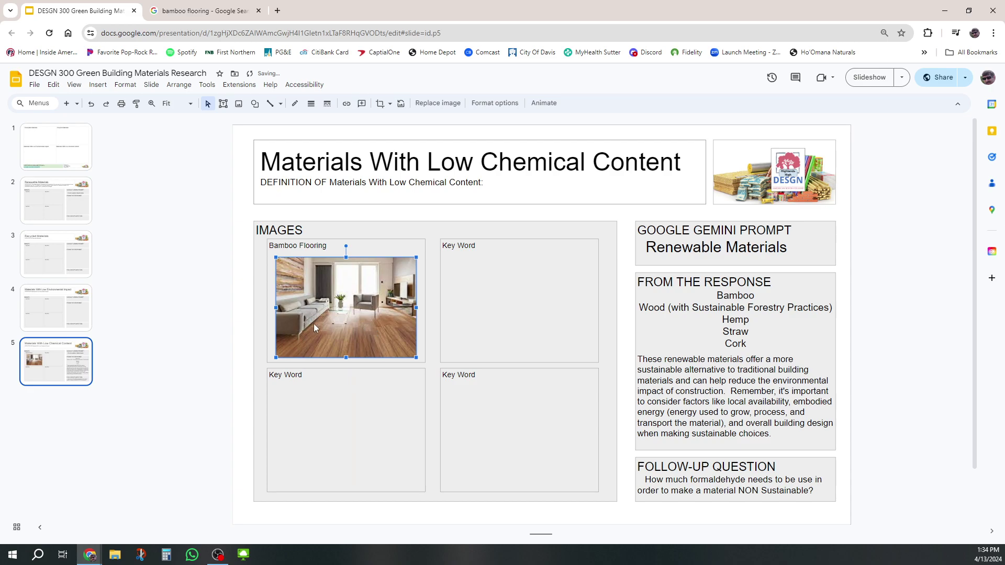
pyautogui.click(492, 104)
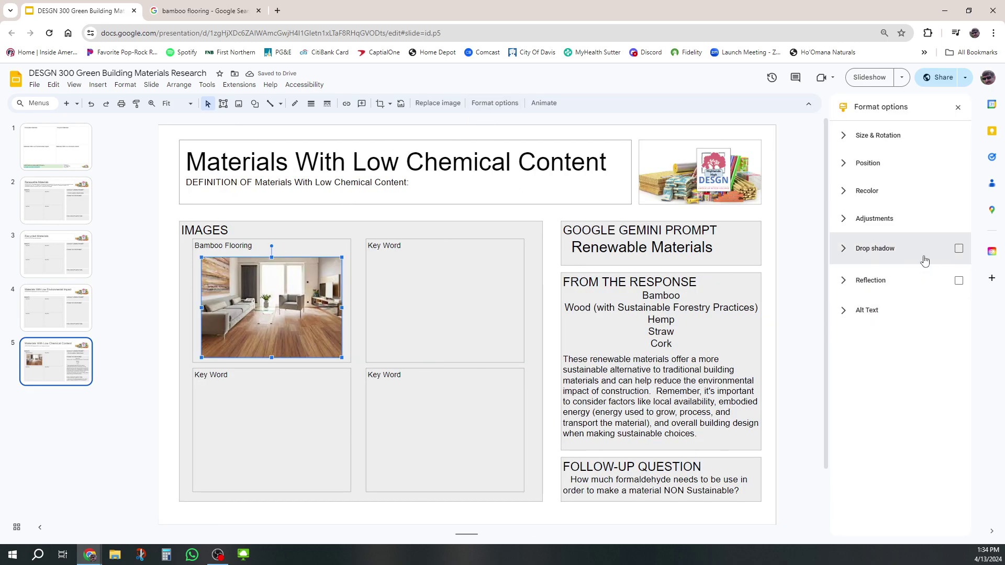
pyautogui.click(312, 107)
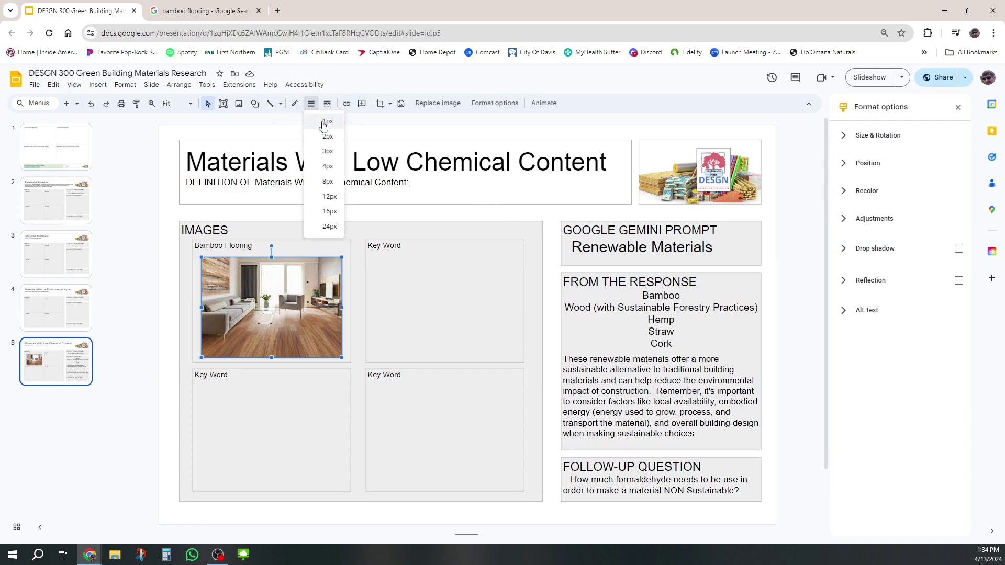
pyautogui.click(326, 126)
# Add a drop shadow and a short, nearly transparent reflection to the photo.
pyautogui.click(959, 251)
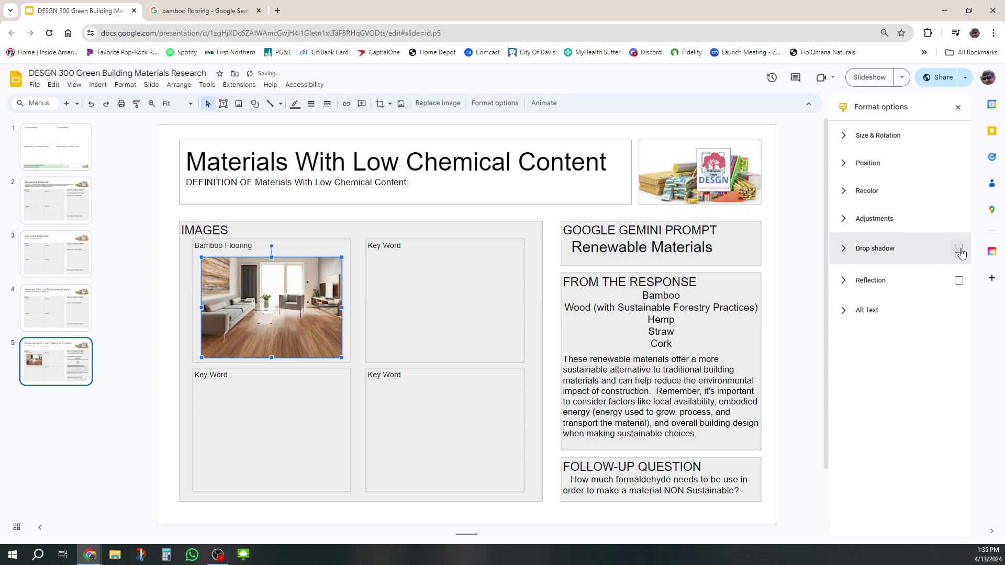
pyautogui.click(845, 221)
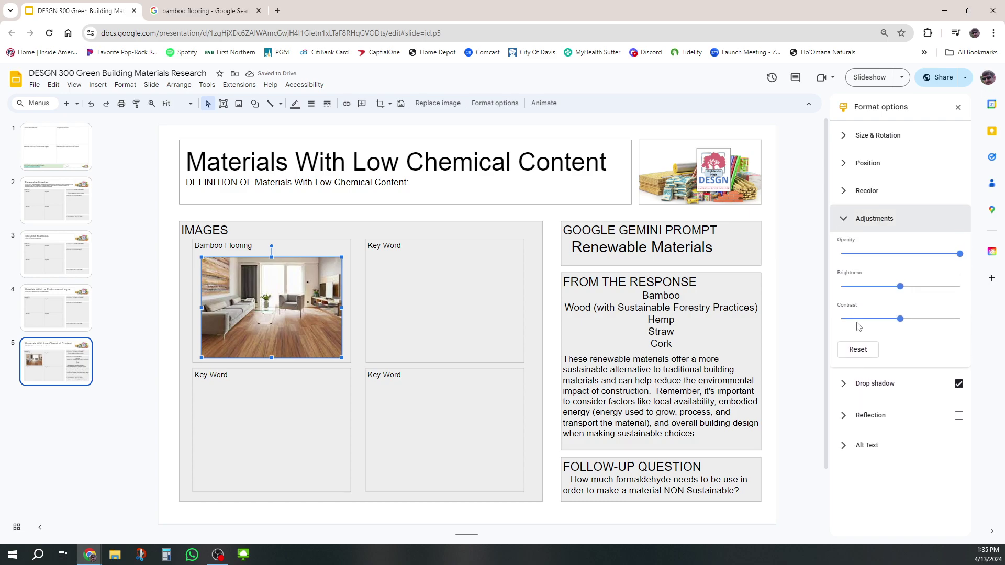
pyautogui.click(844, 219)
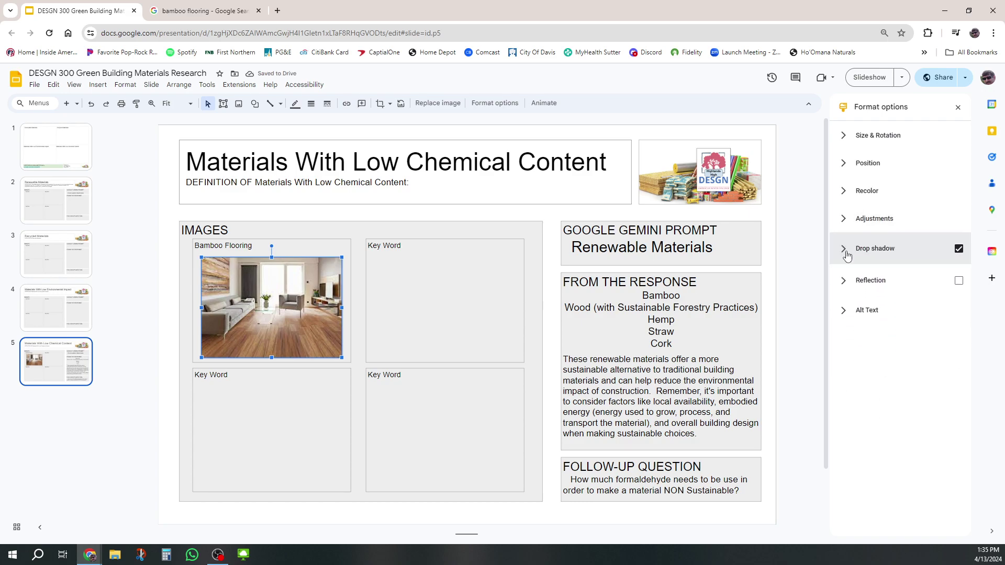
pyautogui.click(847, 282)
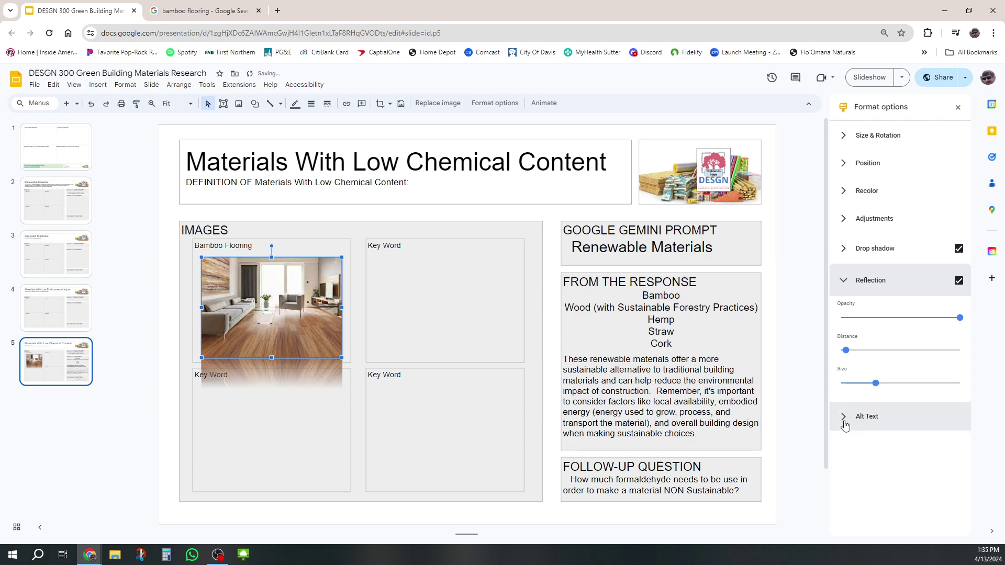
pyautogui.moveTo(879, 390); pyautogui.dragTo(852, 390)
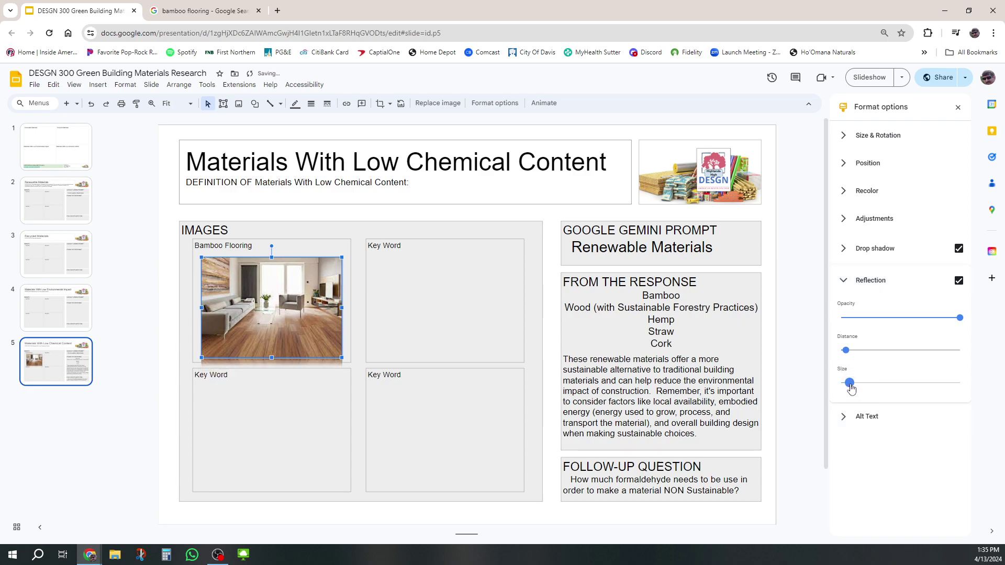
pyautogui.click(846, 352)
pyautogui.moveTo(960, 318); pyautogui.dragTo(848, 318)
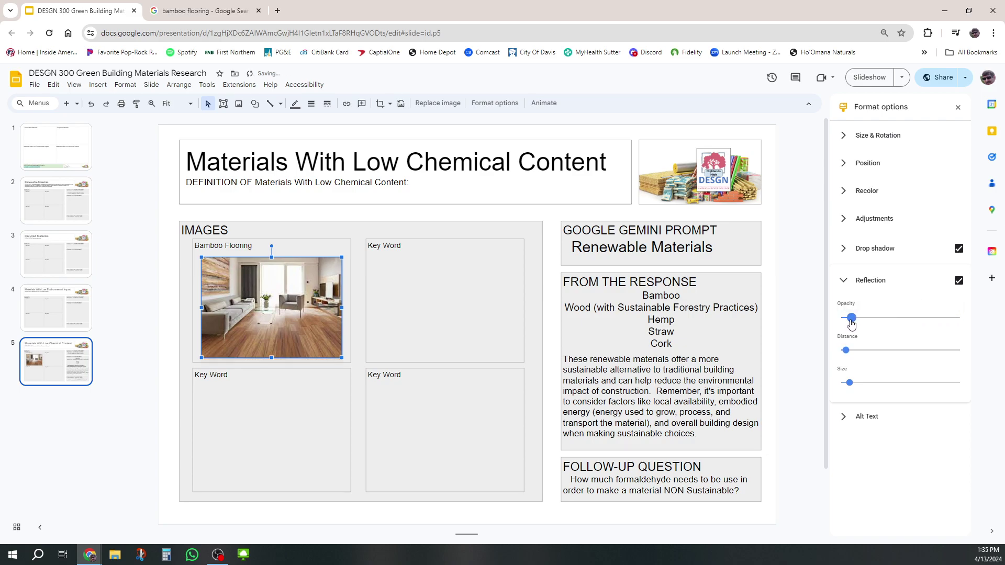
# Blur the drop shadow, push it farther out, and lighten it to 20% opacity.
pyautogui.click(849, 255)
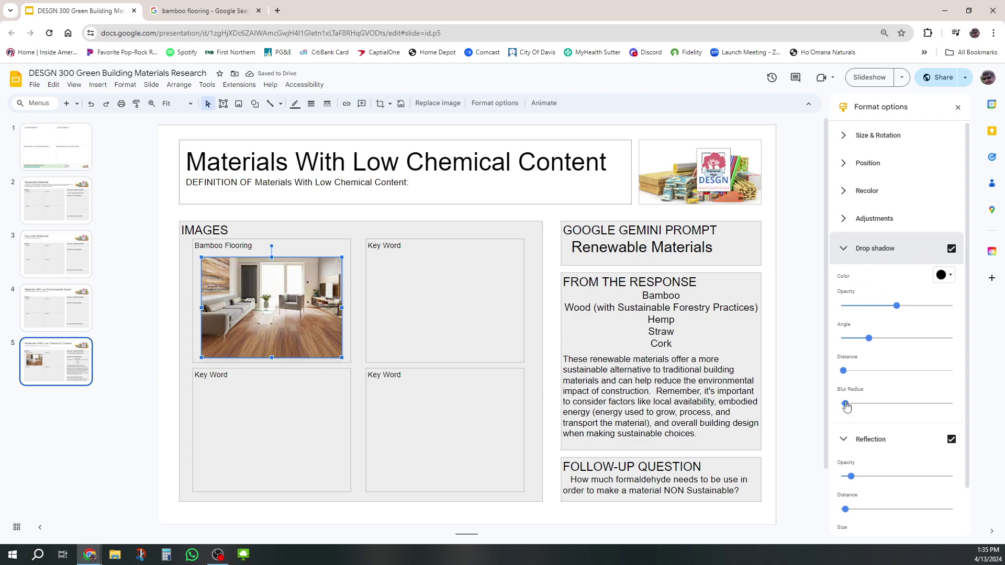
pyautogui.moveTo(845, 404); pyautogui.dragTo(866, 405)
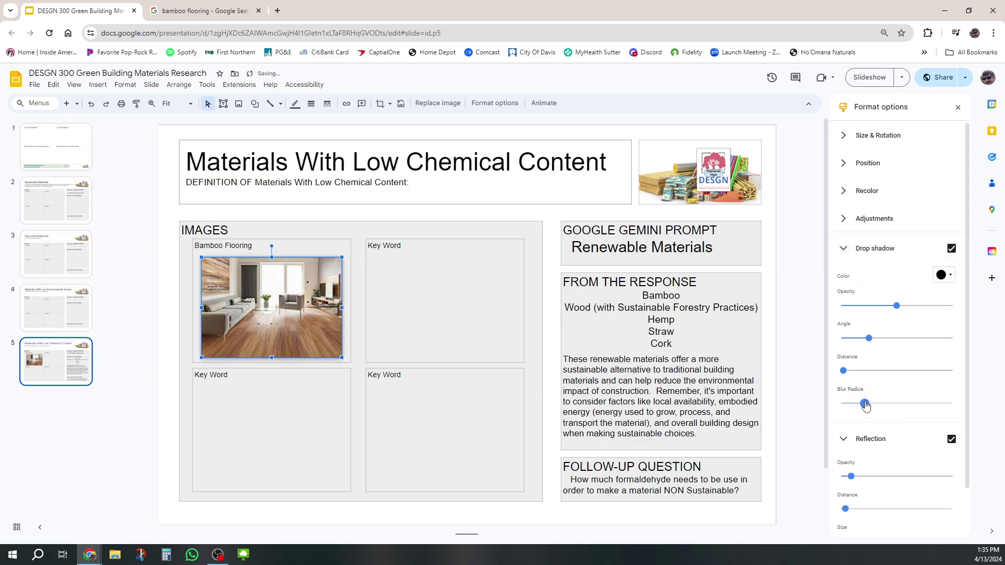
pyautogui.moveTo(843, 372); pyautogui.dragTo(856, 373)
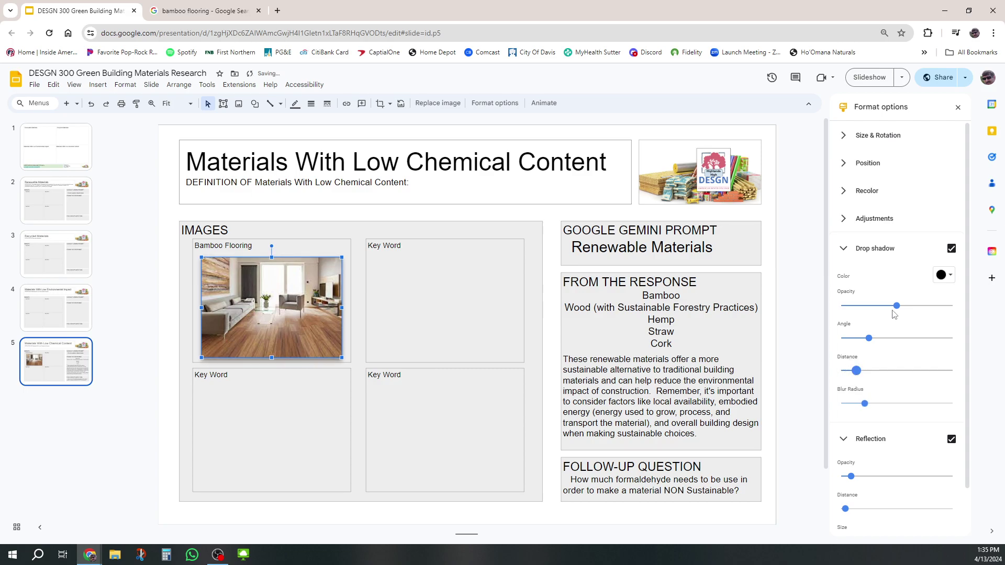
pyautogui.moveTo(896, 305); pyautogui.dragTo(864, 310)
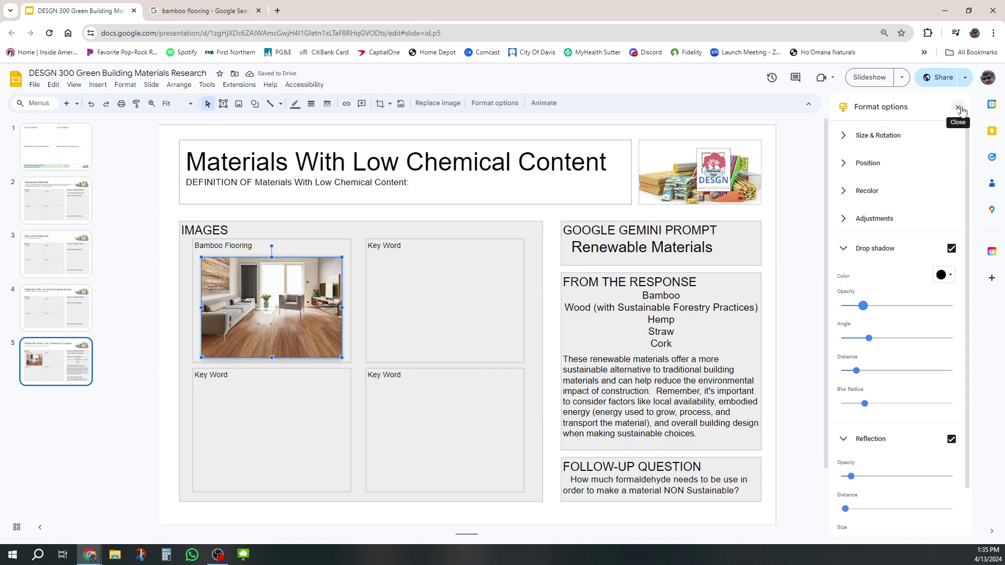
pyautogui.click(959, 108)
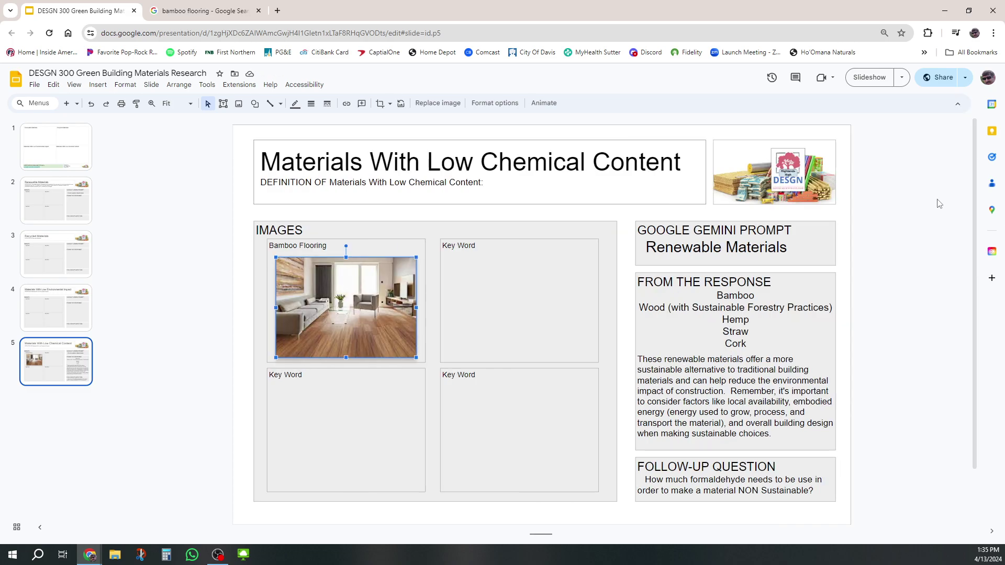
pyautogui.click(940, 268)
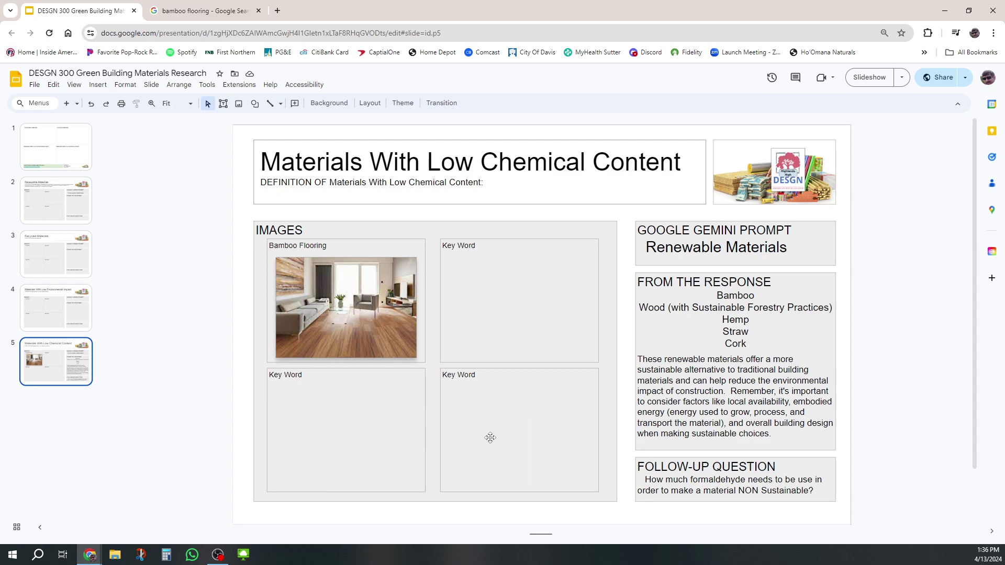
# Snip the grid of four image and Key Word boxes and paste it onto the overview slide.
pyautogui.click(148, 554)
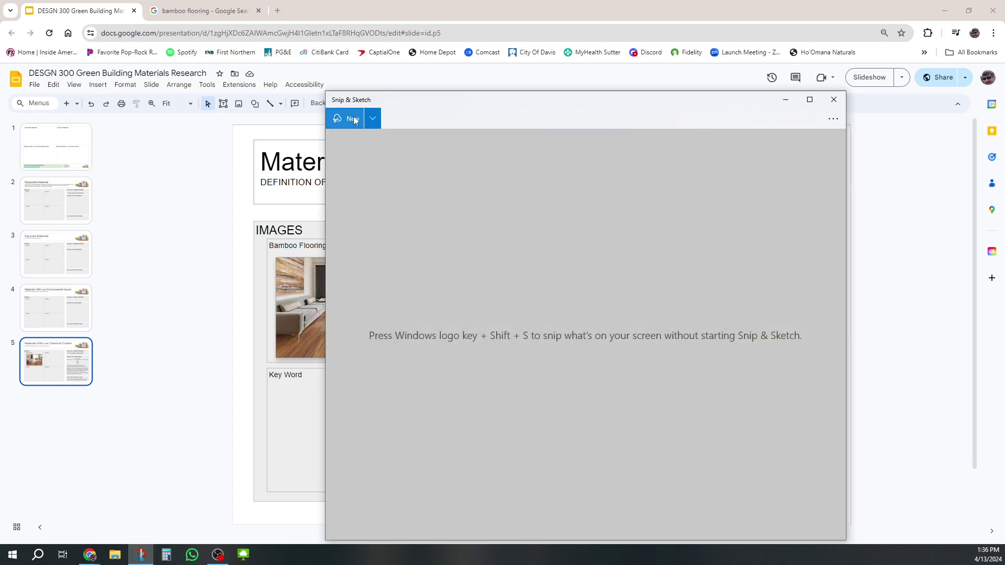
pyautogui.click(346, 118)
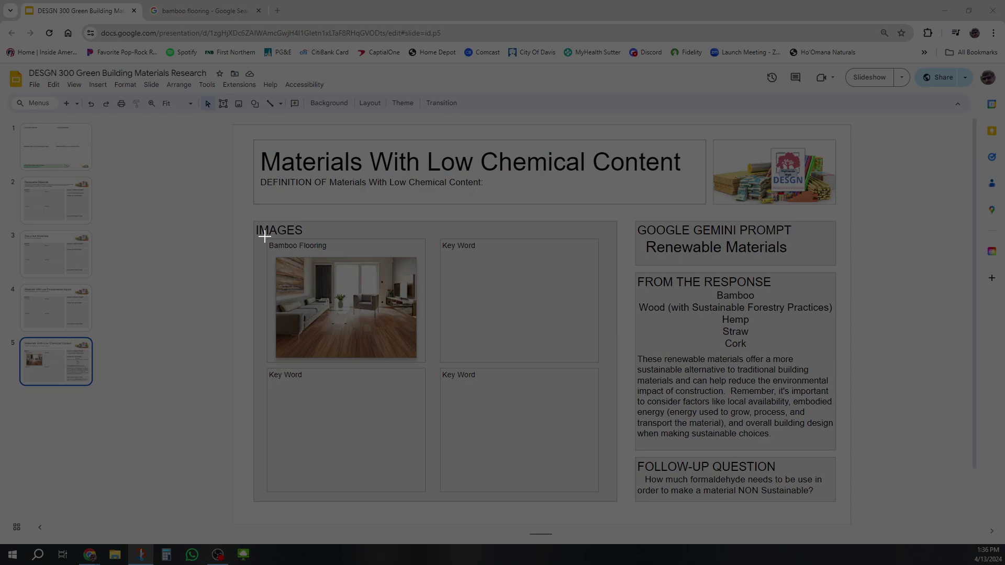
pyautogui.moveTo(264, 237)
pyautogui.mouseDown()
pyautogui.moveTo(525, 424)
pyautogui.moveTo(602, 494)
pyautogui.mouseUp()
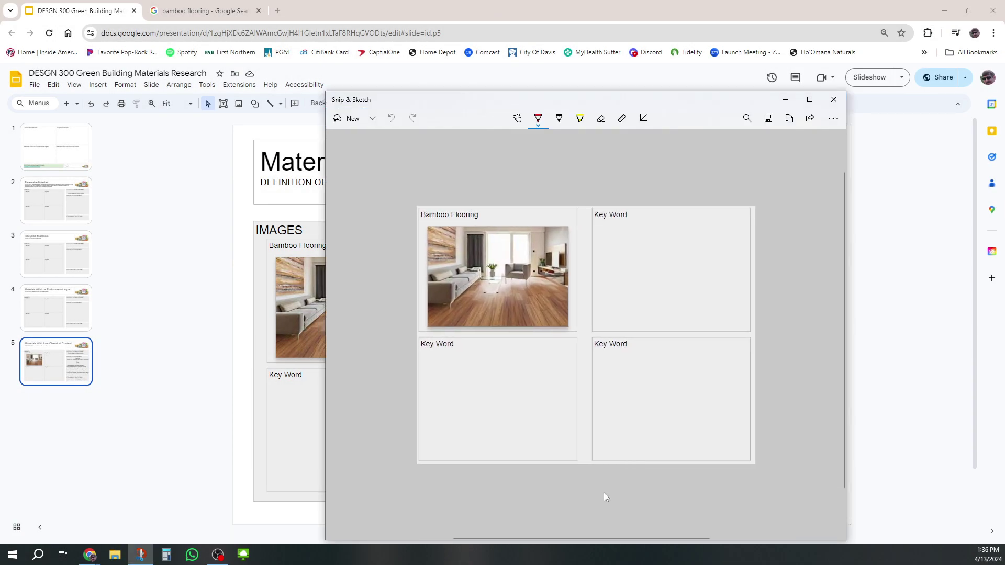
pyautogui.click(56, 147)
pyautogui.hotkey('ctrl', 'v')
# Move and enlarge the pasted snip over the Renewable Materials cell, then delete it.
pyautogui.moveTo(547, 330); pyautogui.dragTo(327, 218)
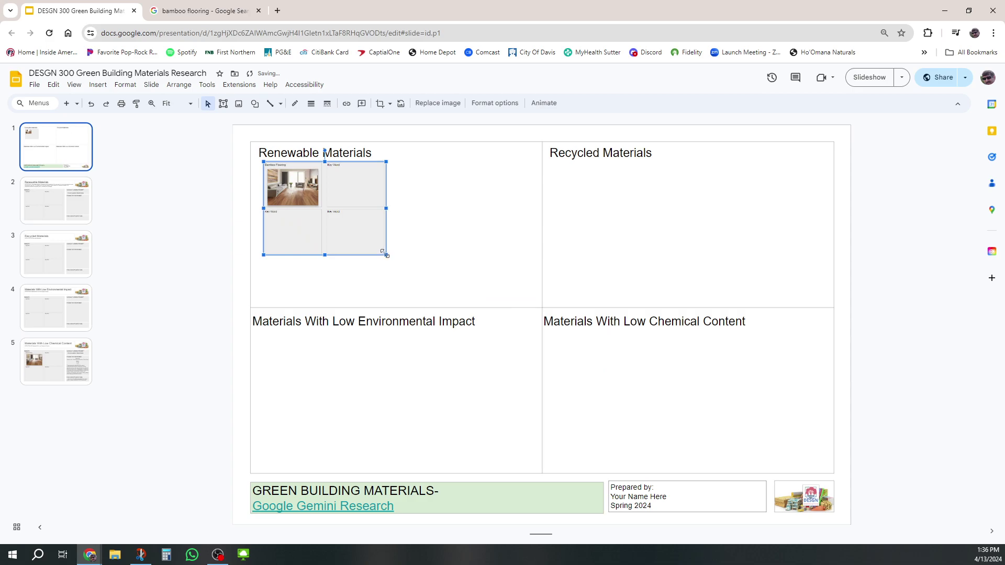
pyautogui.moveTo(385, 254); pyautogui.dragTo(437, 262)
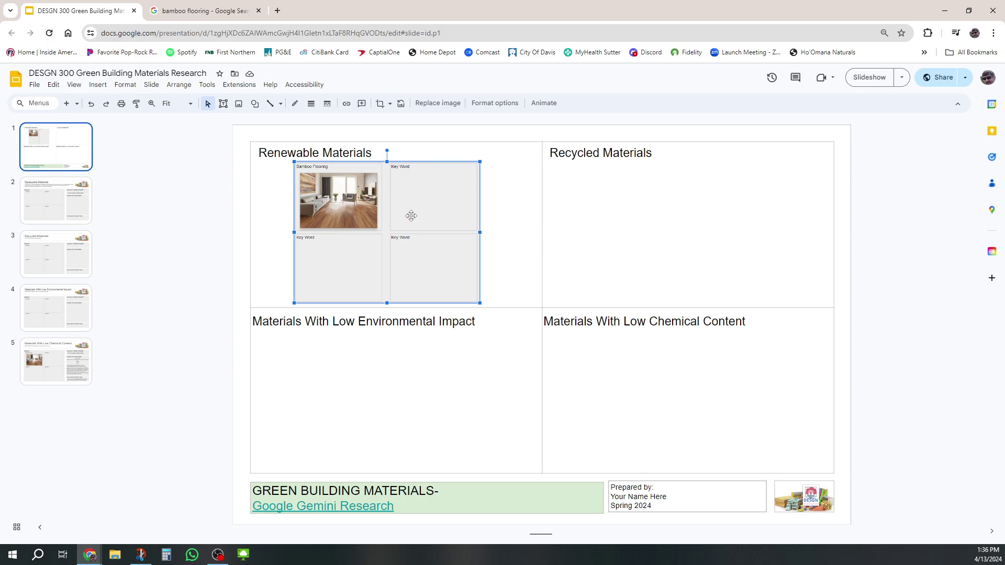
pyautogui.press('Down')
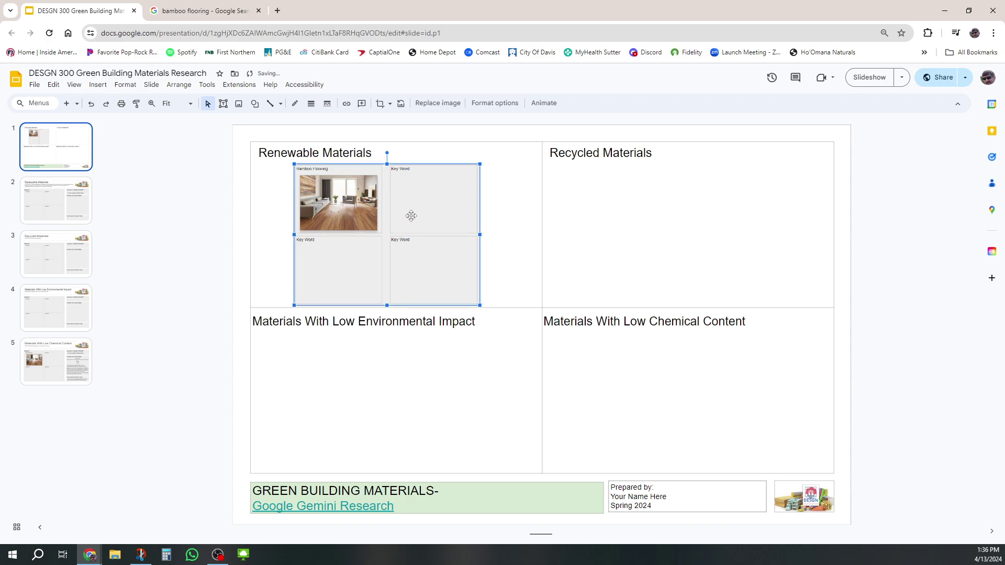
pyautogui.press('Delete')
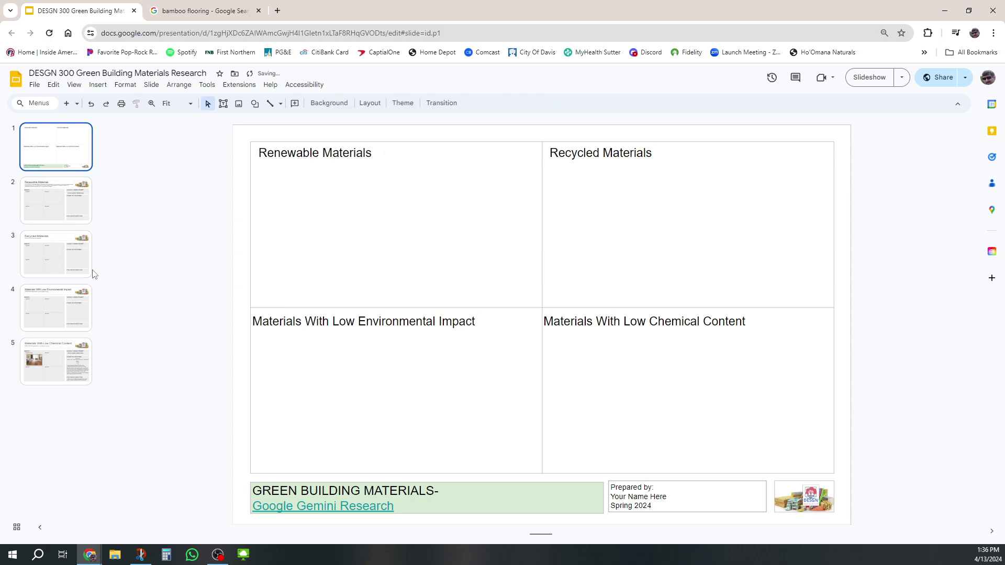
# Copy the bamboo flooring photo from the Materials With Low Chemical Content slide onto the overview slide.
pyautogui.click(72, 374)
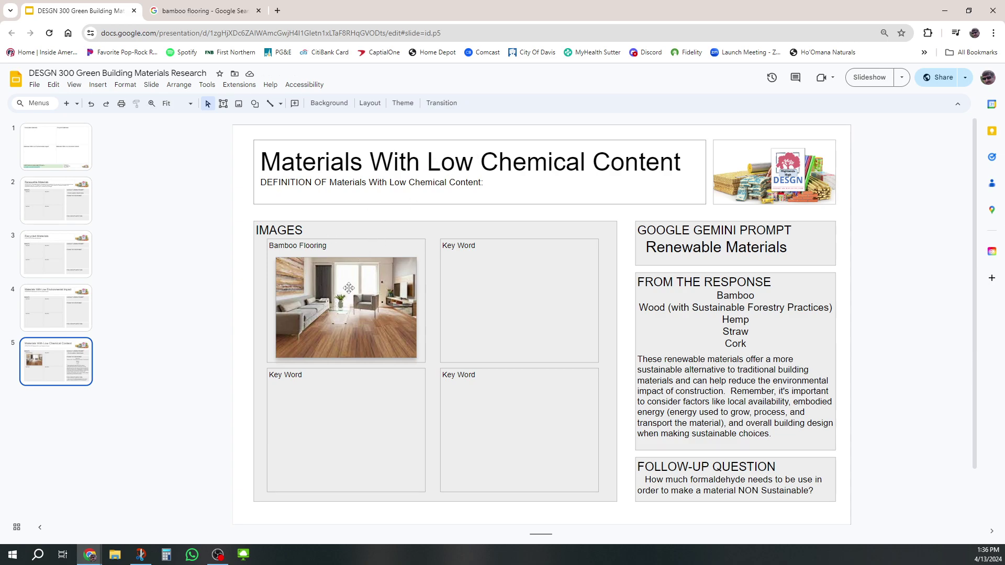
pyautogui.click(337, 315)
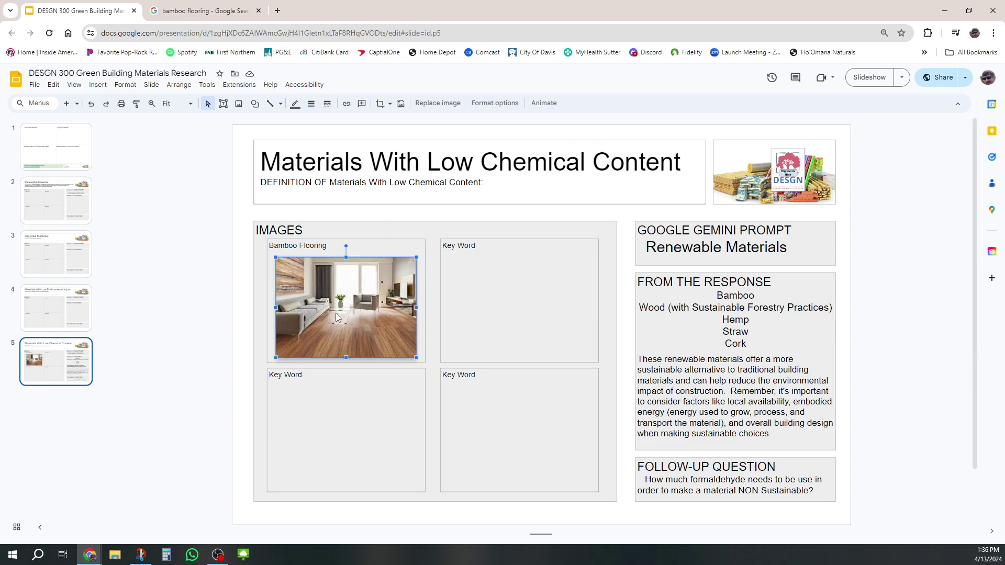
pyautogui.hotkey('ctrl', 'c')
pyautogui.click(72, 155)
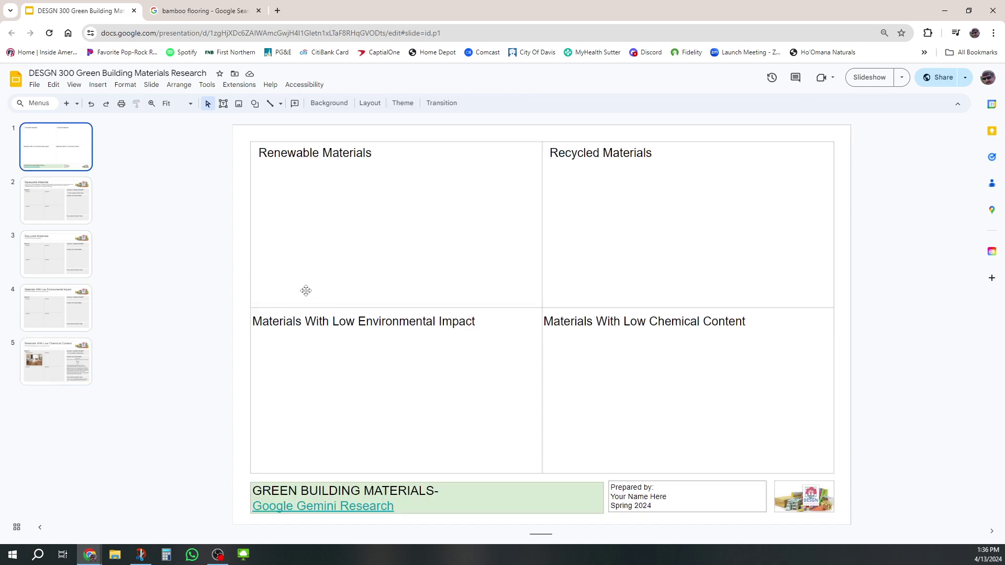
pyautogui.hotkey('ctrl', 'v')
# Move and shrink the bamboo photo to sit inside the Renewable Materials cell.
pyautogui.moveTo(329, 281); pyautogui.dragTo(314, 193)
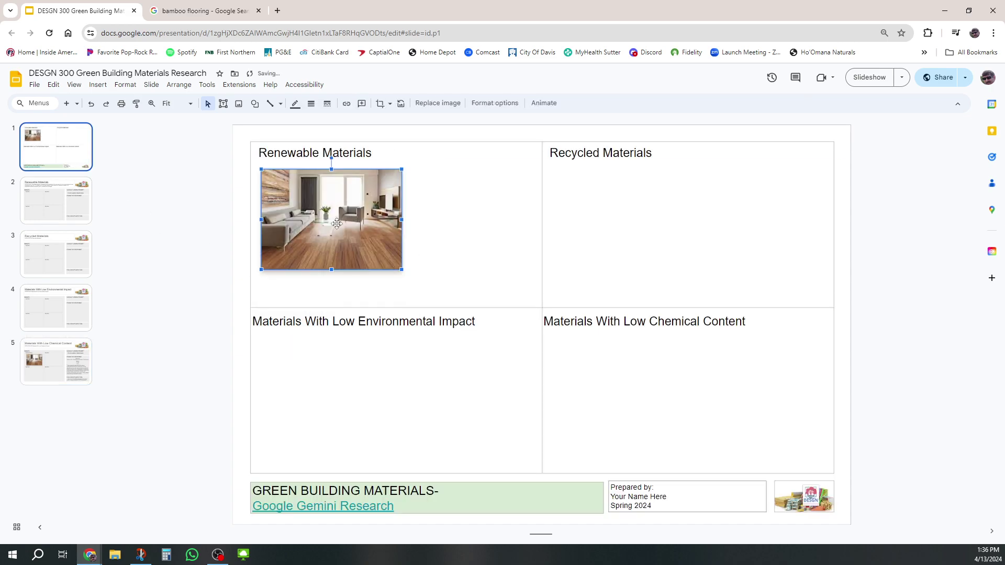
pyautogui.moveTo(401, 269); pyautogui.dragTo(419, 282)
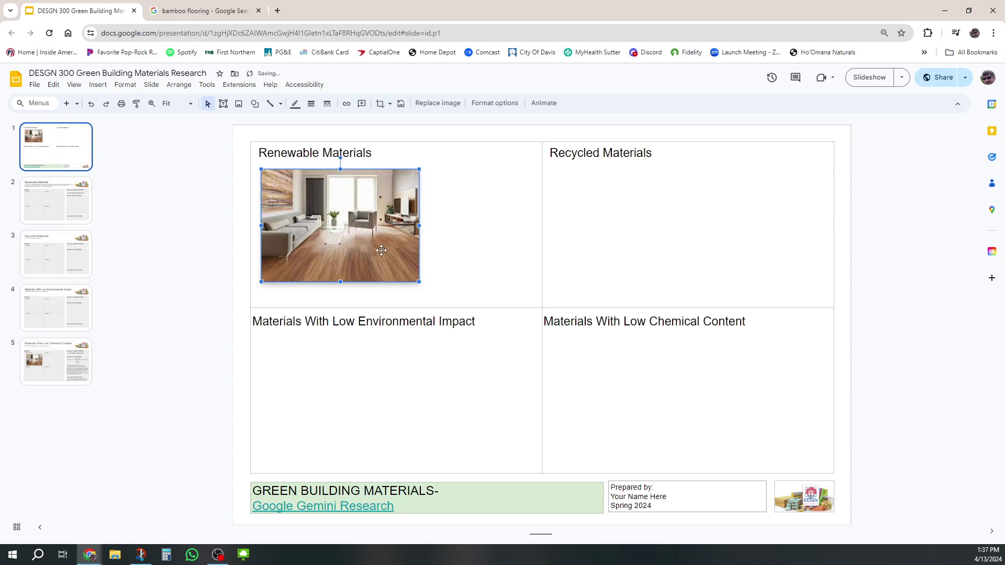
pyautogui.moveTo(379, 252); pyautogui.dragTo(379, 256)
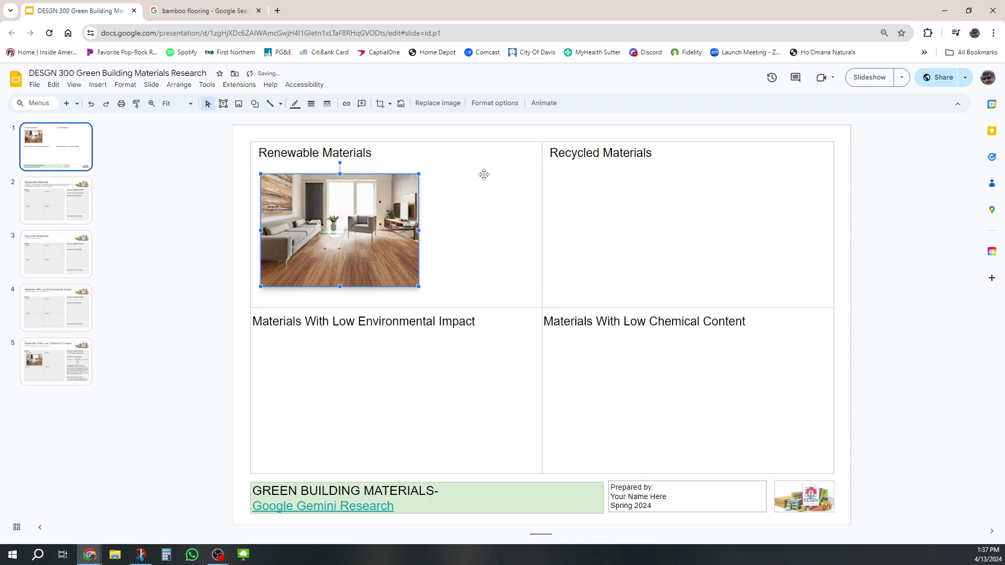
pyautogui.press('ctrl')
pyautogui.click(134, 404)
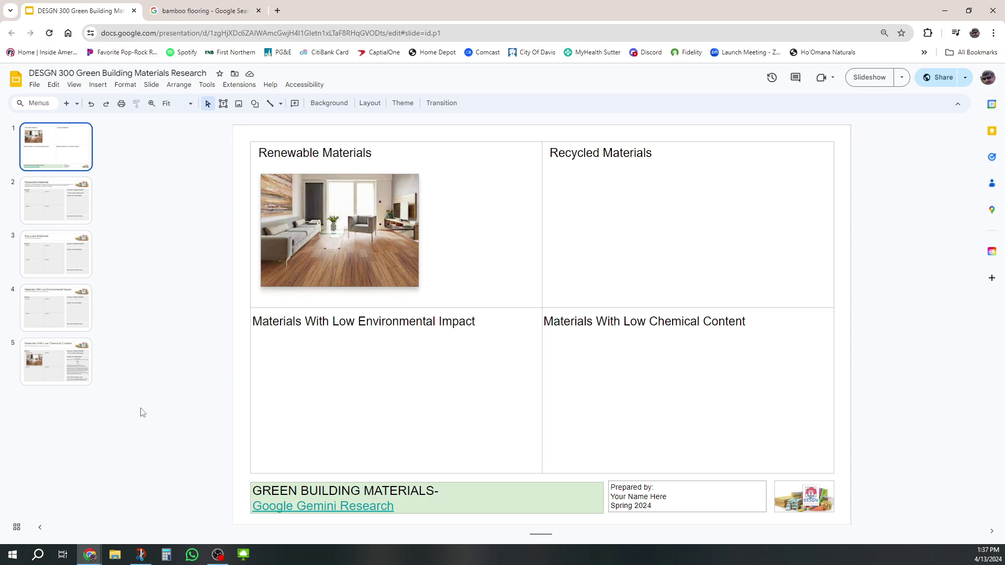
# Paste the bamboo photo into the first Key Word box and relabel it Bamboo Floors.
pyautogui.click(48, 371)
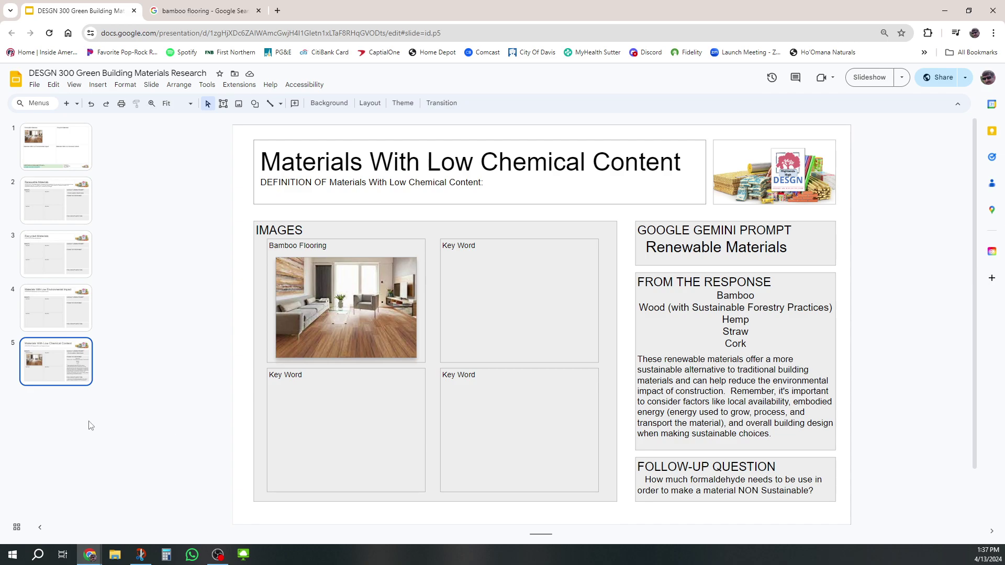
pyautogui.click(335, 313)
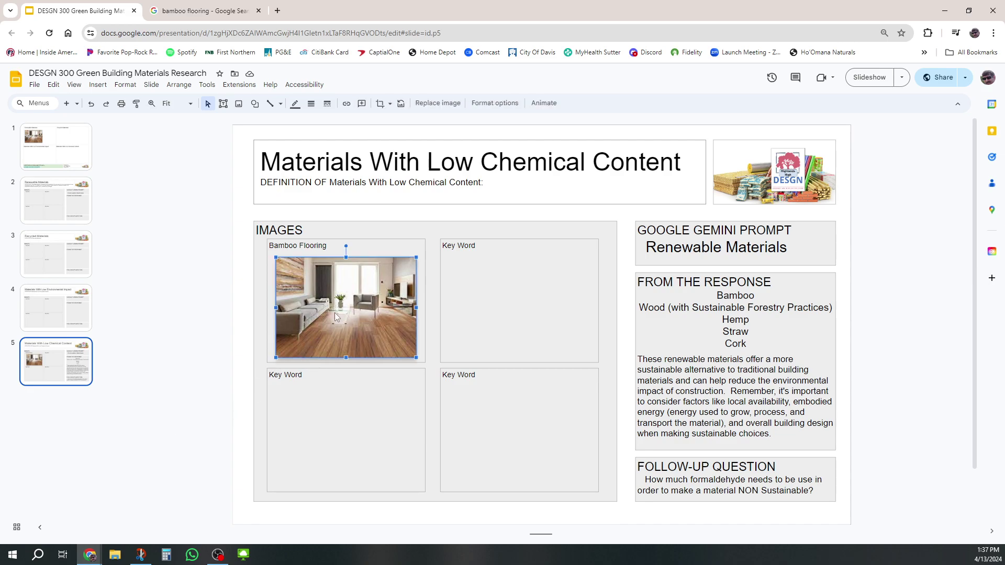
pyautogui.click(426, 311)
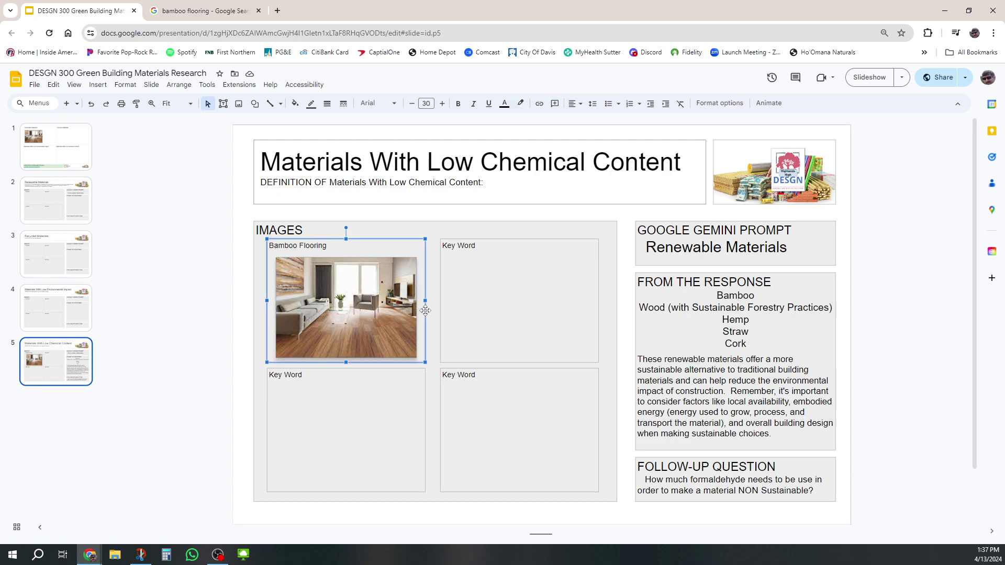
pyautogui.click(377, 325)
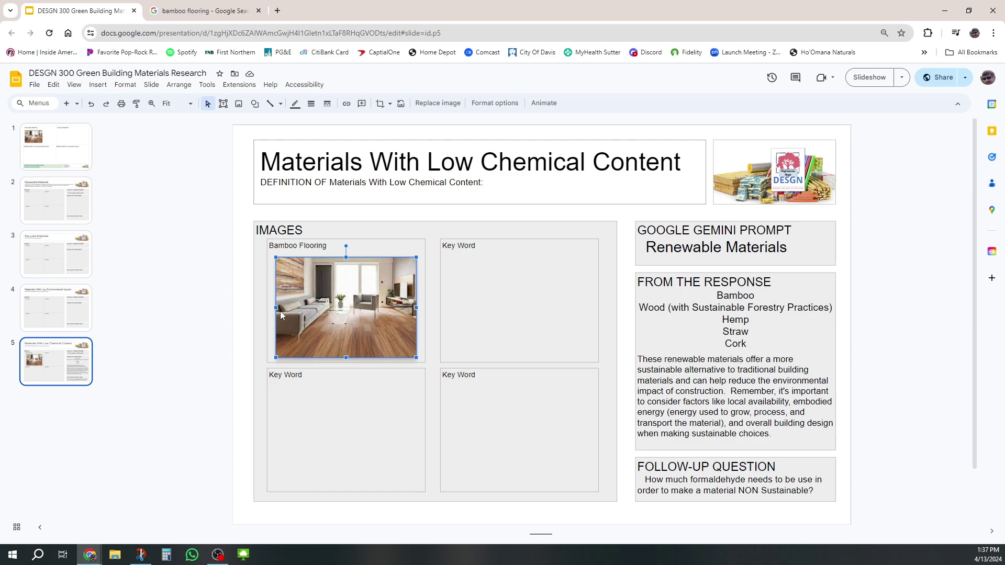
pyautogui.click(47, 214)
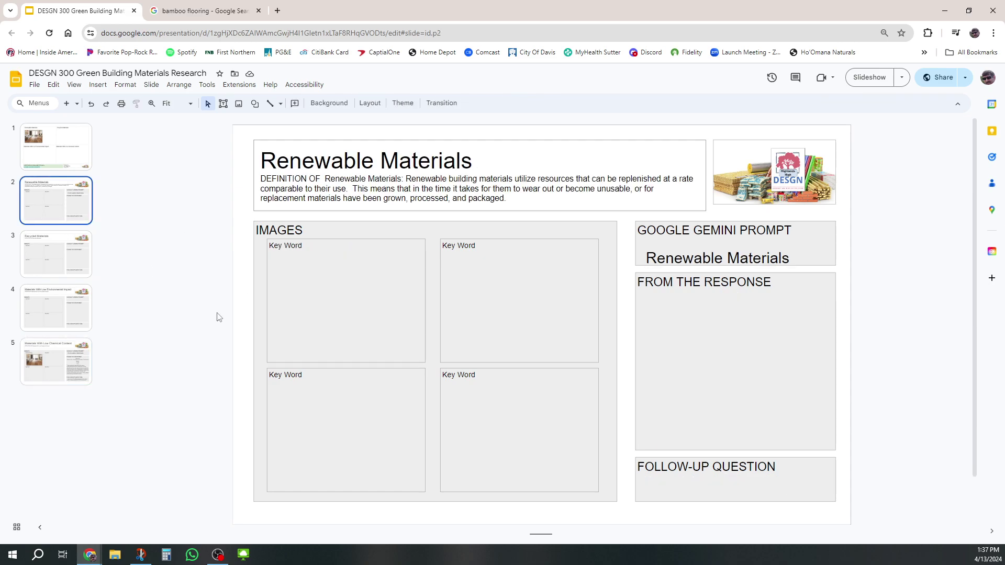
pyautogui.hotkey('ctrl', 'v')
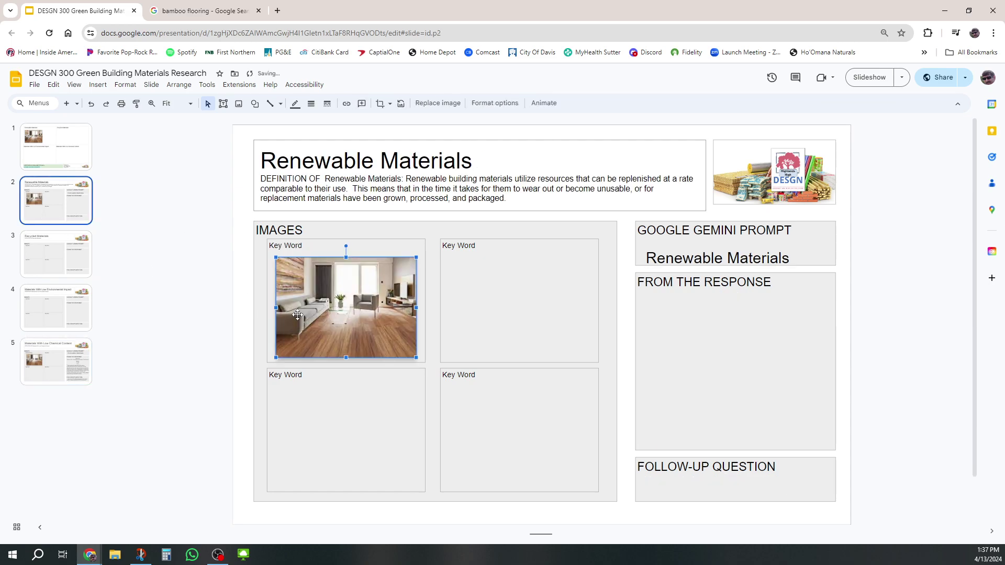
pyautogui.click(303, 244)
pyautogui.moveTo(303, 246); pyautogui.dragTo(268, 245)
pyautogui.write('Bamboo Floors')
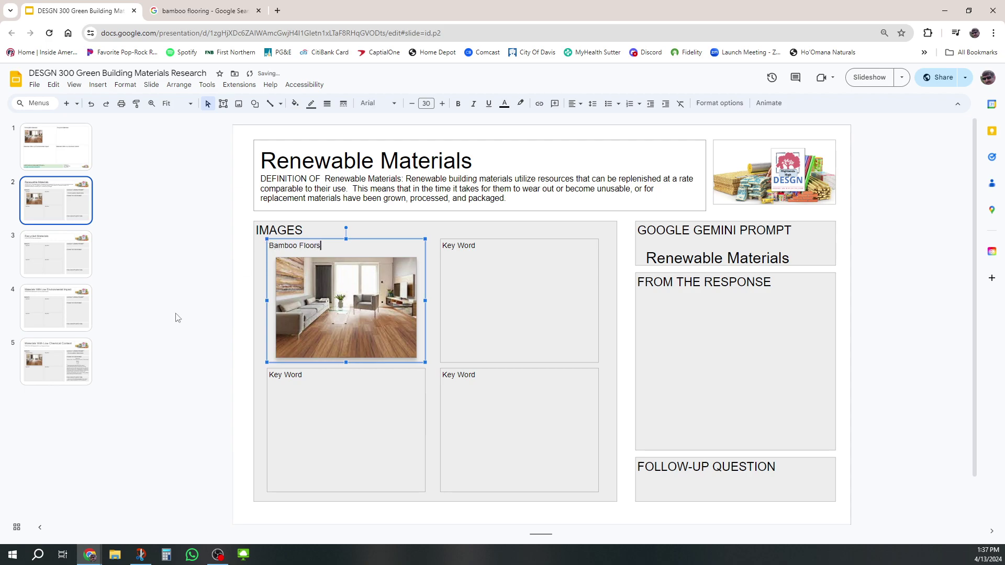
# Replace the empty right-column boxes with the Gemini prompt, response and follow-up question boxes.
pyautogui.click(78, 364)
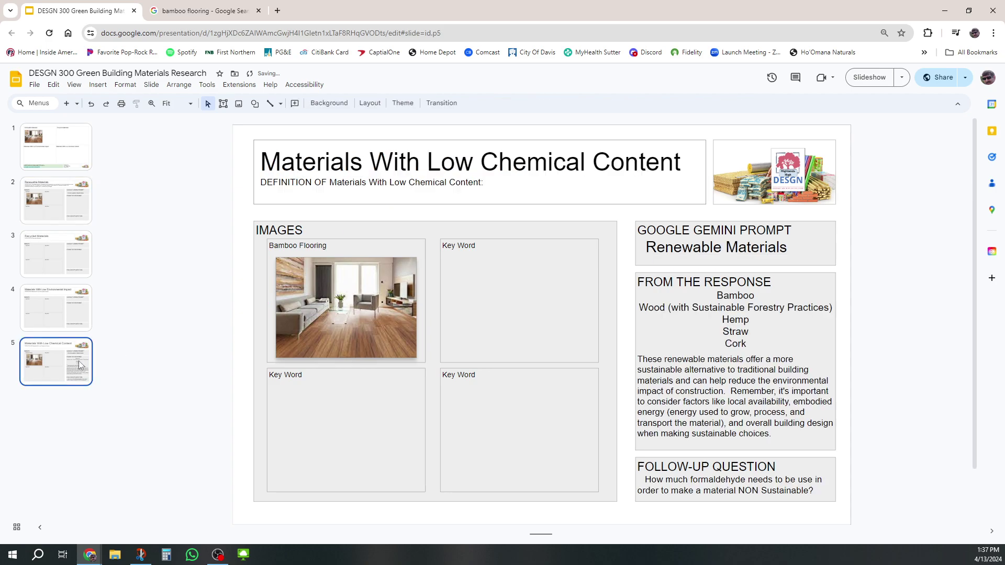
pyautogui.moveTo(872, 504); pyautogui.dragTo(709, 241)
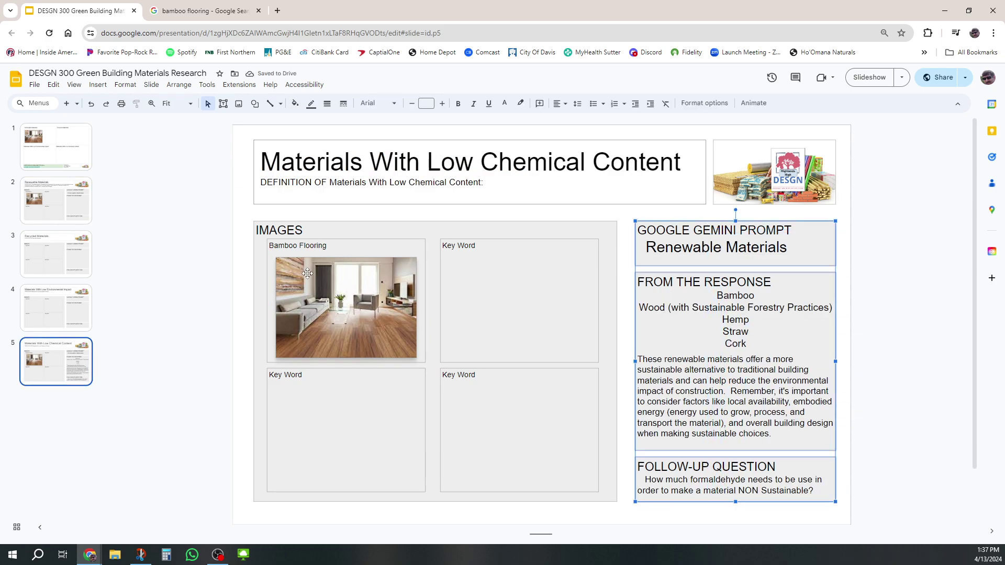
pyautogui.click(83, 204)
pyautogui.moveTo(866, 487); pyautogui.dragTo(736, 255)
pyautogui.press('Delete')
pyautogui.hotkey('ctrl', 'v')
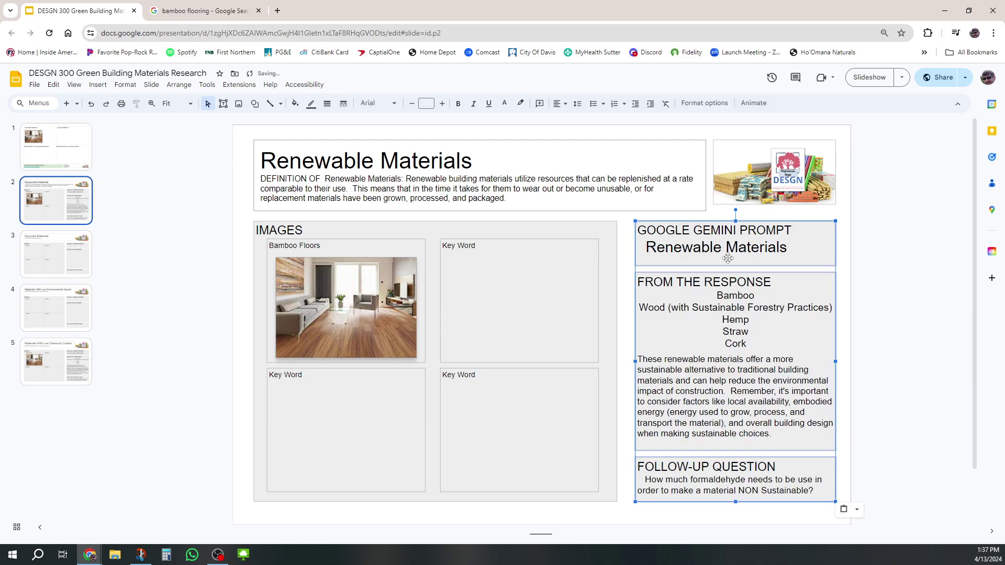
pyautogui.click(881, 297)
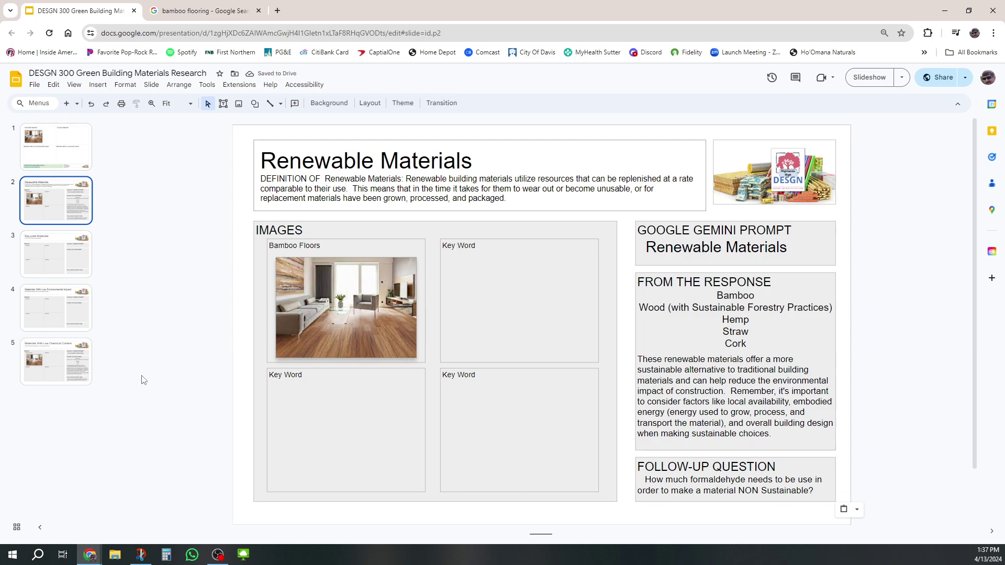
pyautogui.click(333, 300)
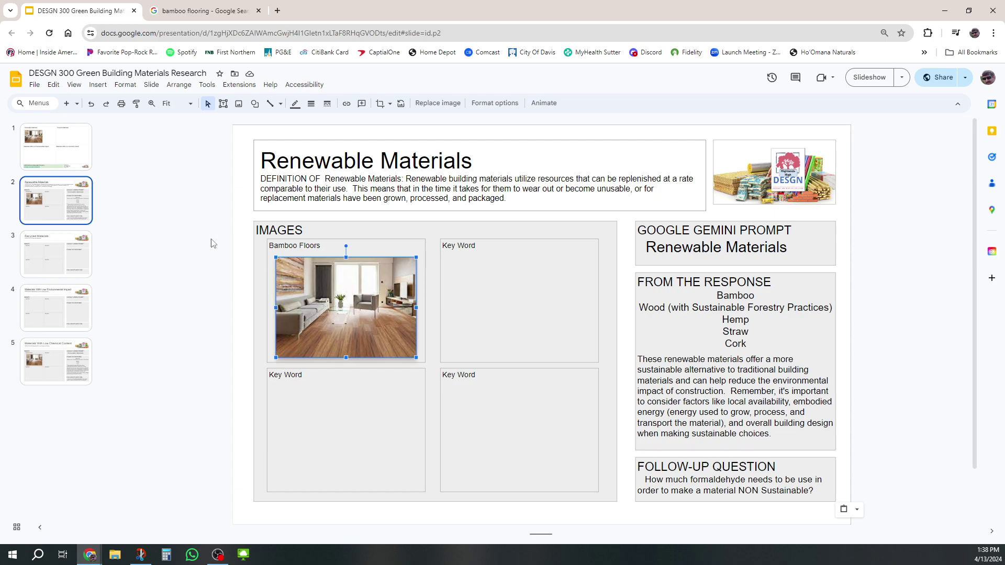
# Check the Renewable Materials slide, then return to the overview slide showing the bamboo photo.
pyautogui.click(52, 143)
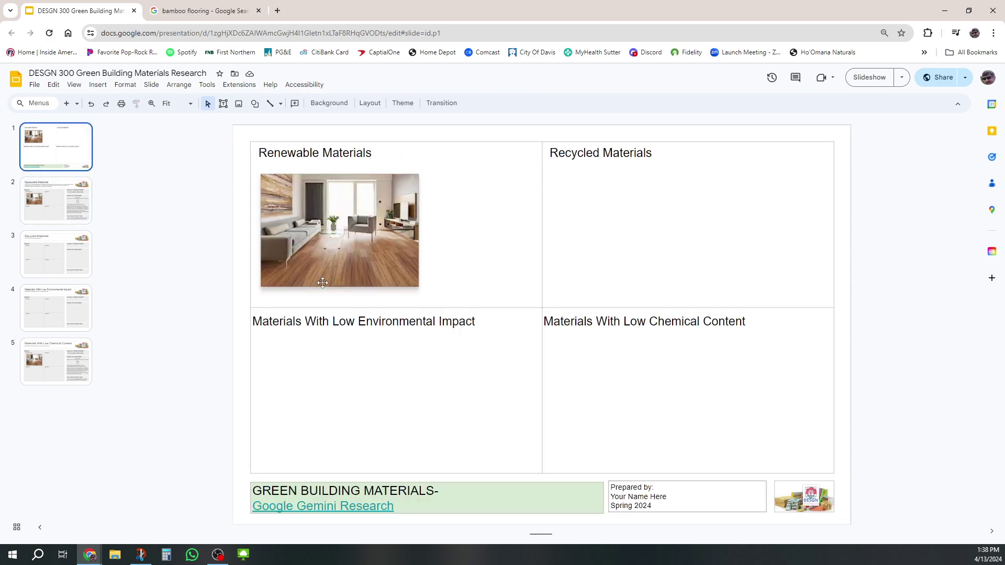
pyautogui.click(66, 216)
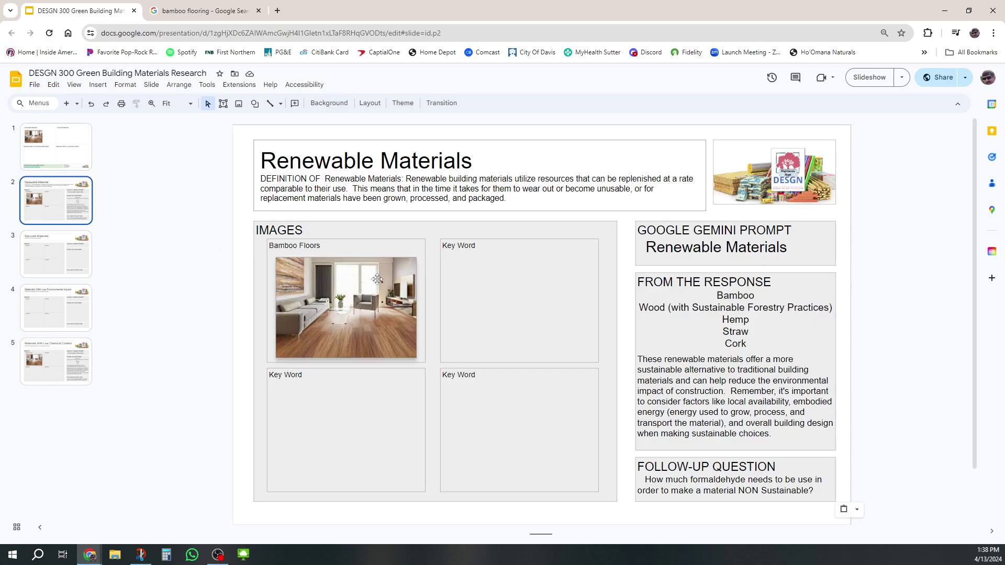
pyautogui.press('Up')
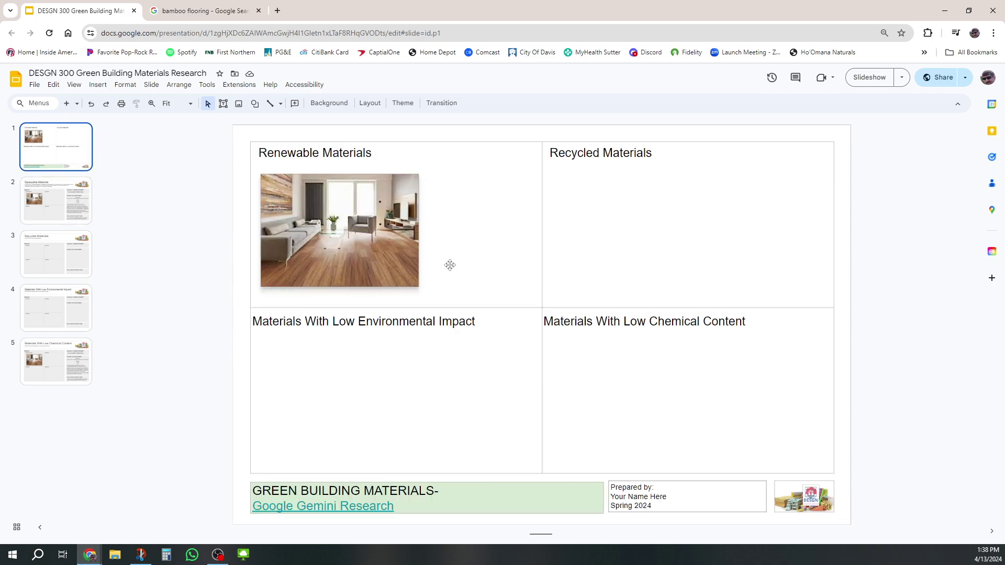